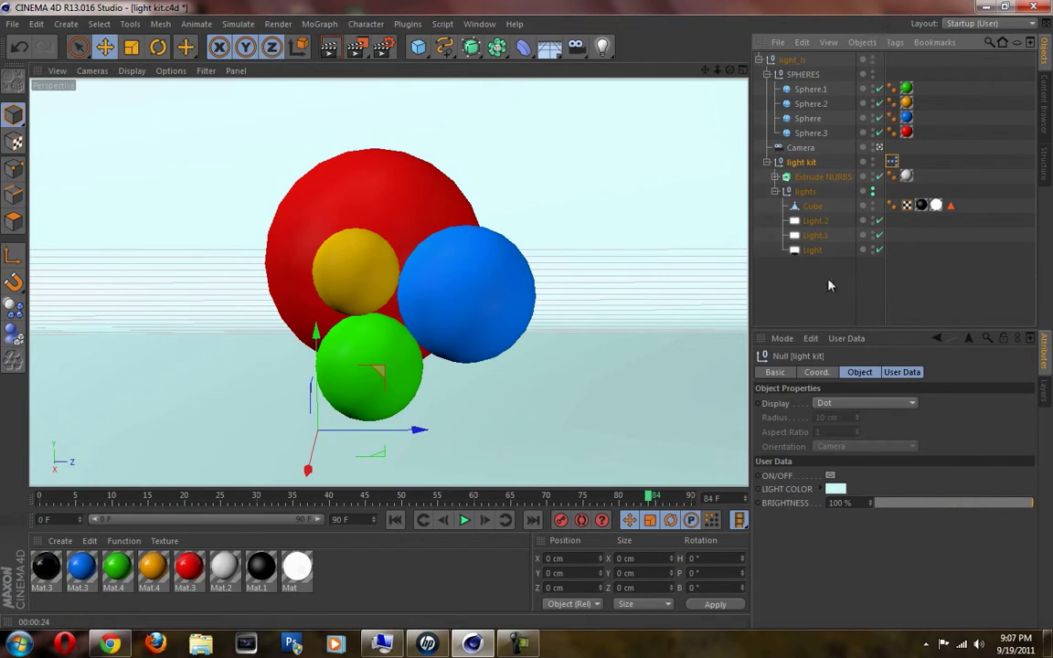
- Deselect the light kit in the Object Manager
click(741, 246)
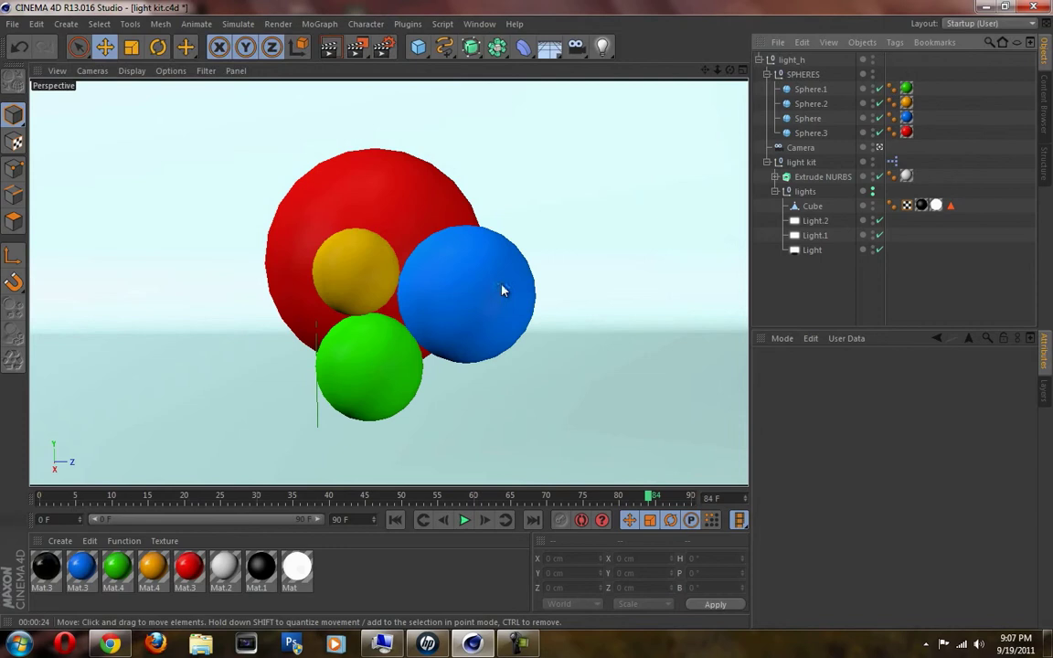
click(879, 148)
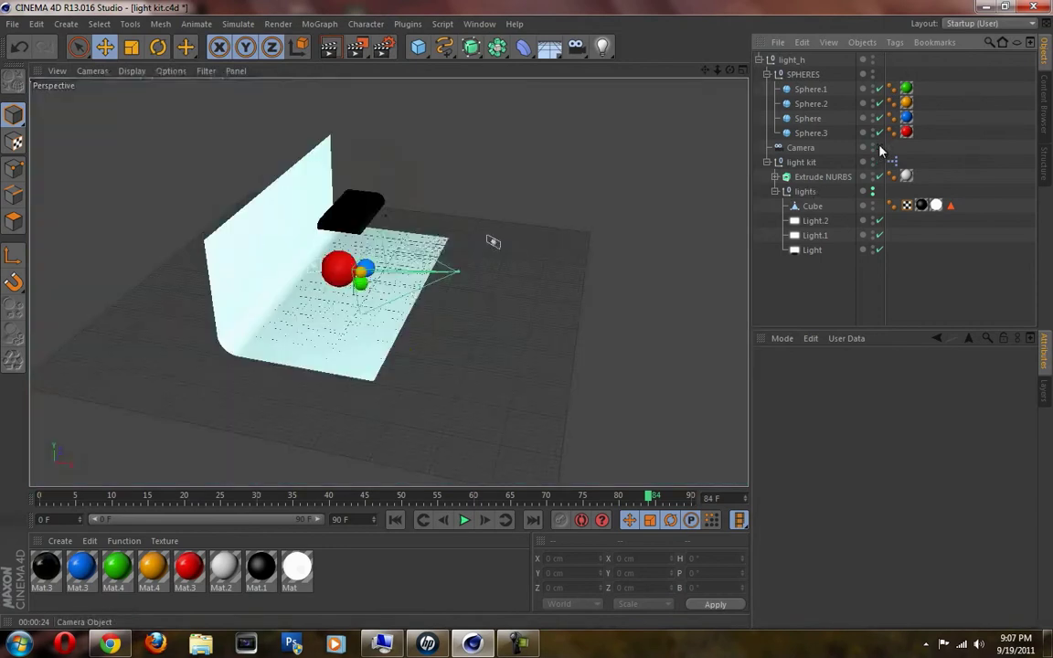
scroll(409, 253, up, 4)
scroll(409, 253, up, 3)
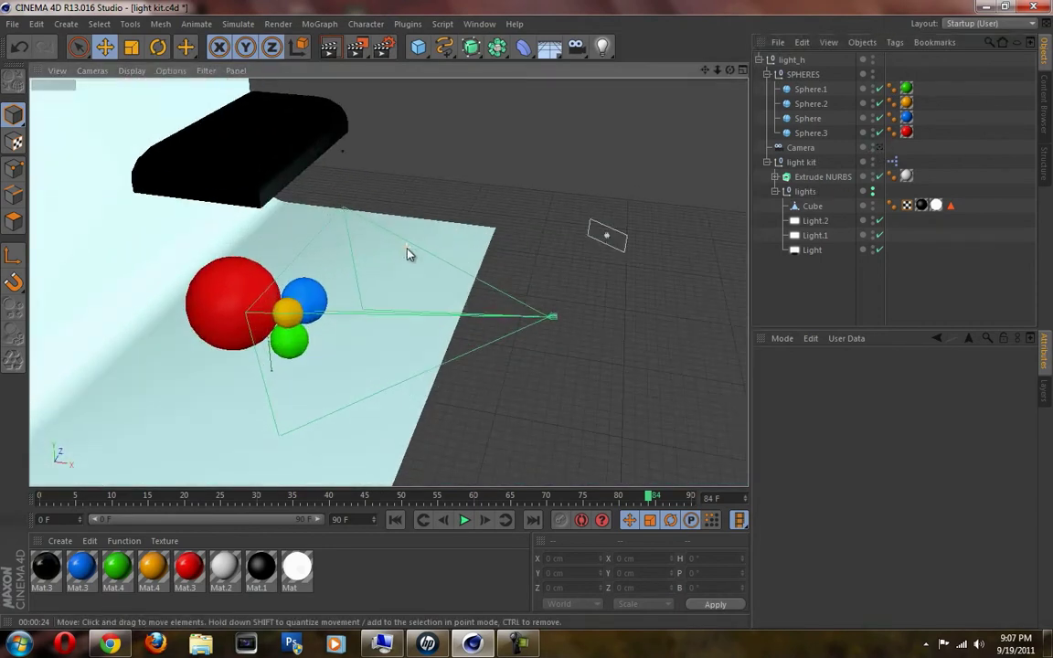
scroll(406, 254, down, 2)
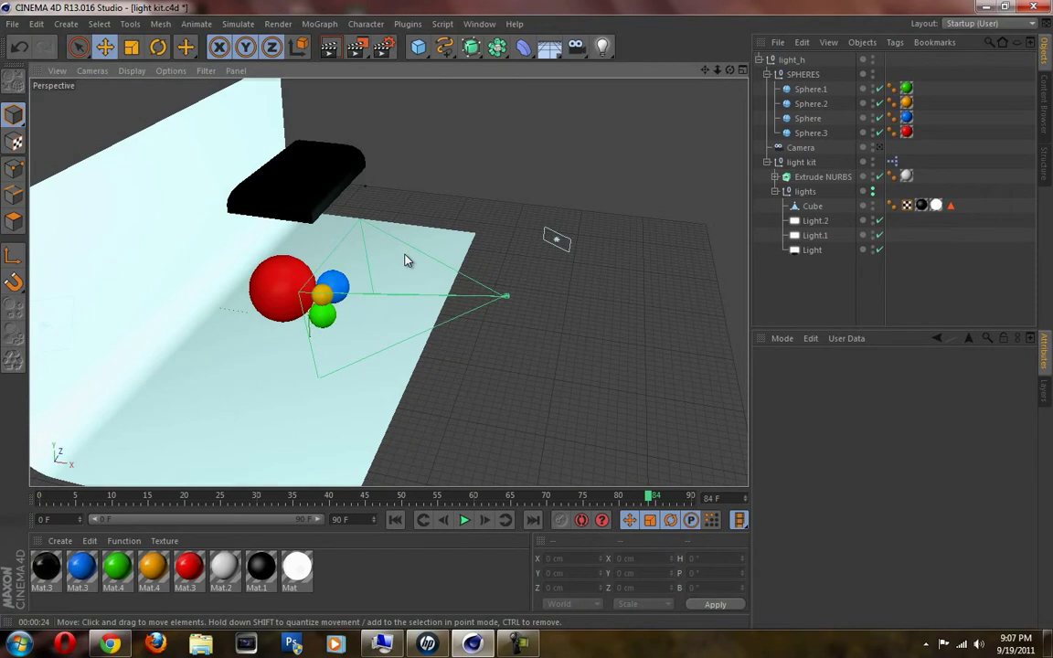
scroll(404, 259, up, 3)
scroll(359, 369, down, 4)
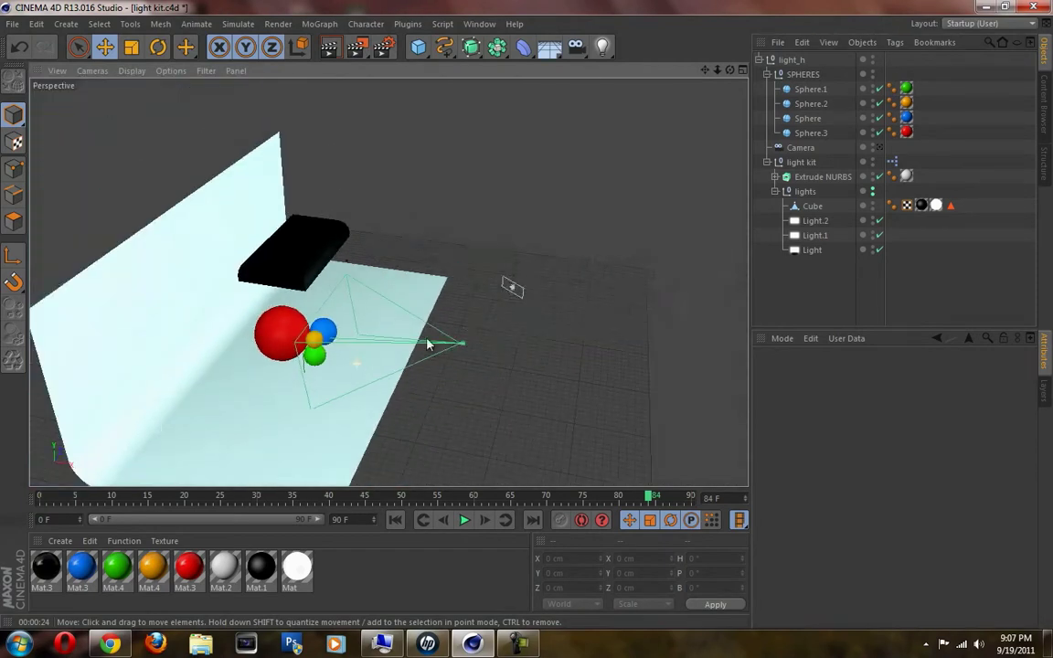
scroll(427, 345, down, 3)
scroll(190, 348, up, 1)
scroll(553, 338, up, 4)
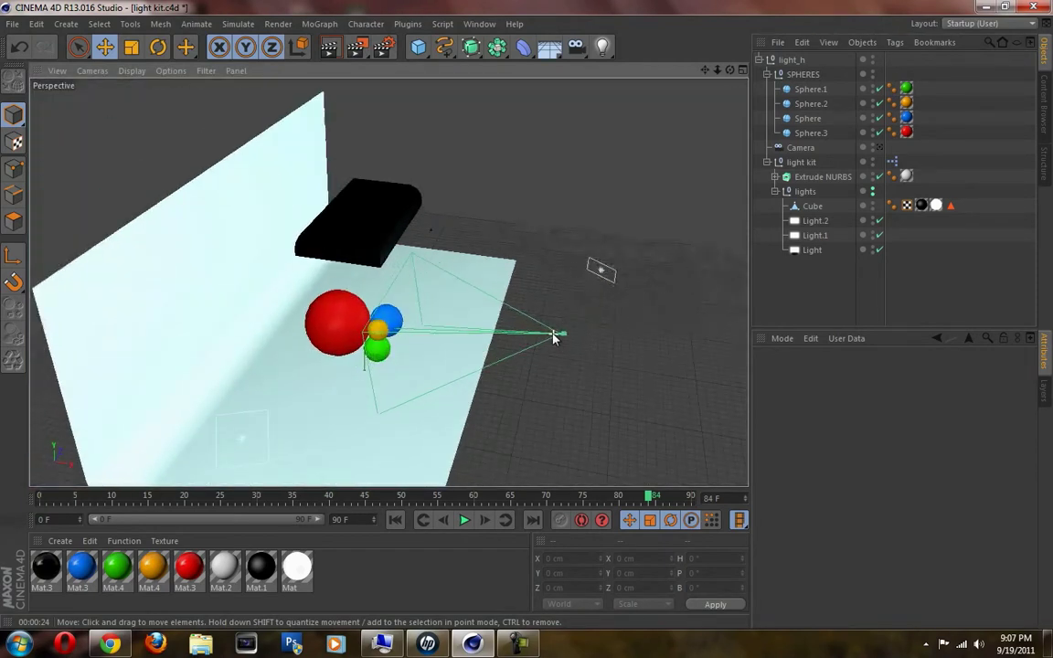
scroll(474, 277, up, 8)
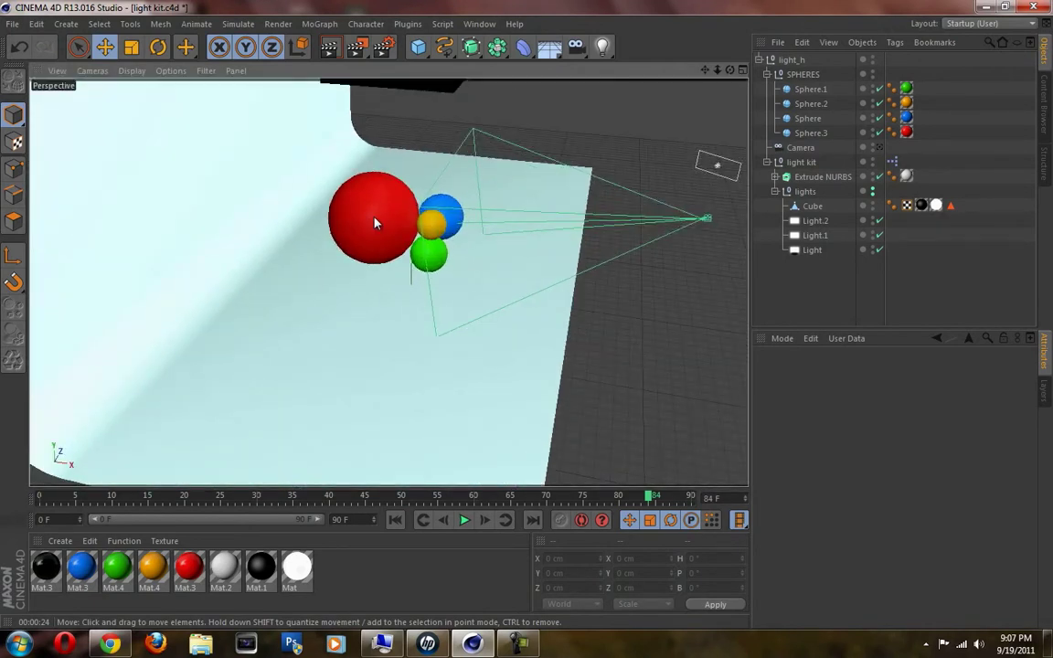
scroll(432, 254, up, 2)
scroll(432, 254, down, 10)
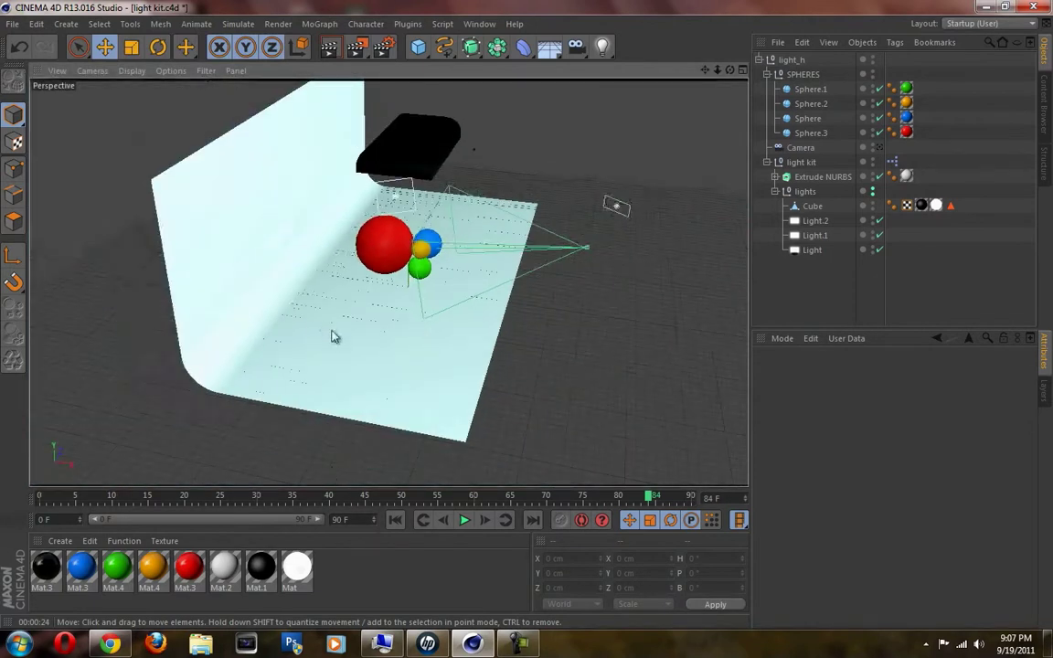
scroll(373, 283, down, 3)
scroll(373, 283, up, 4)
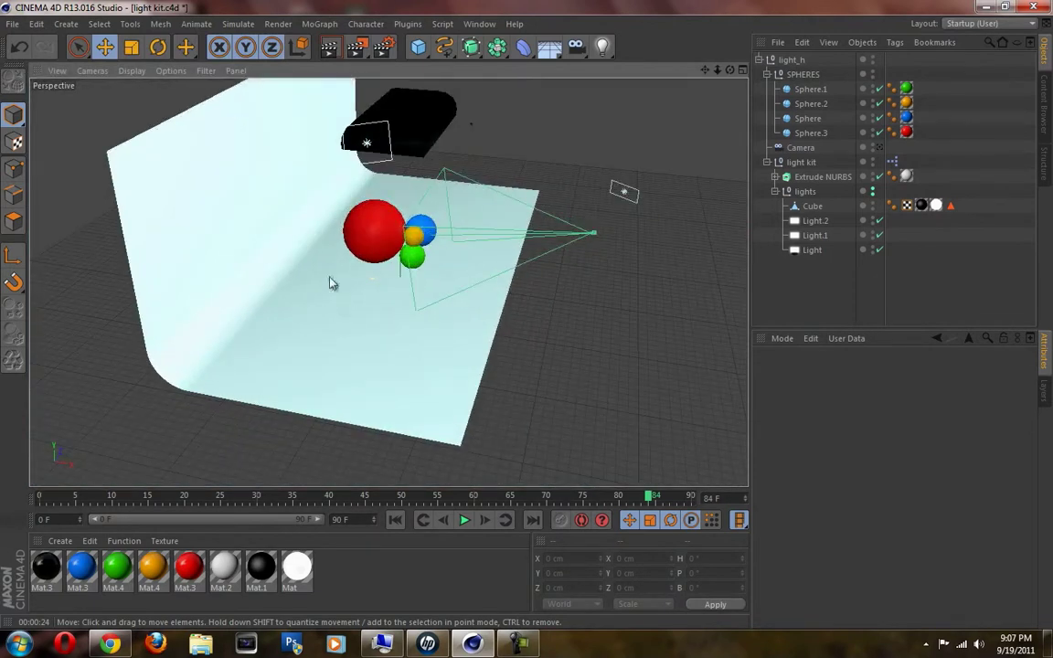
click(811, 89)
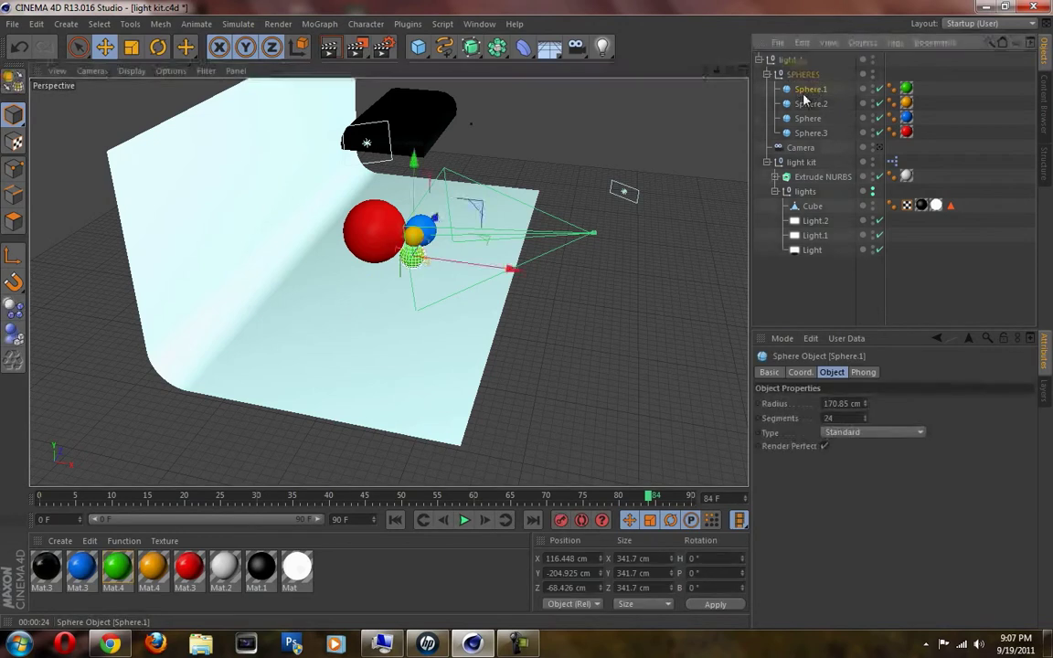
shift+click(810, 133)
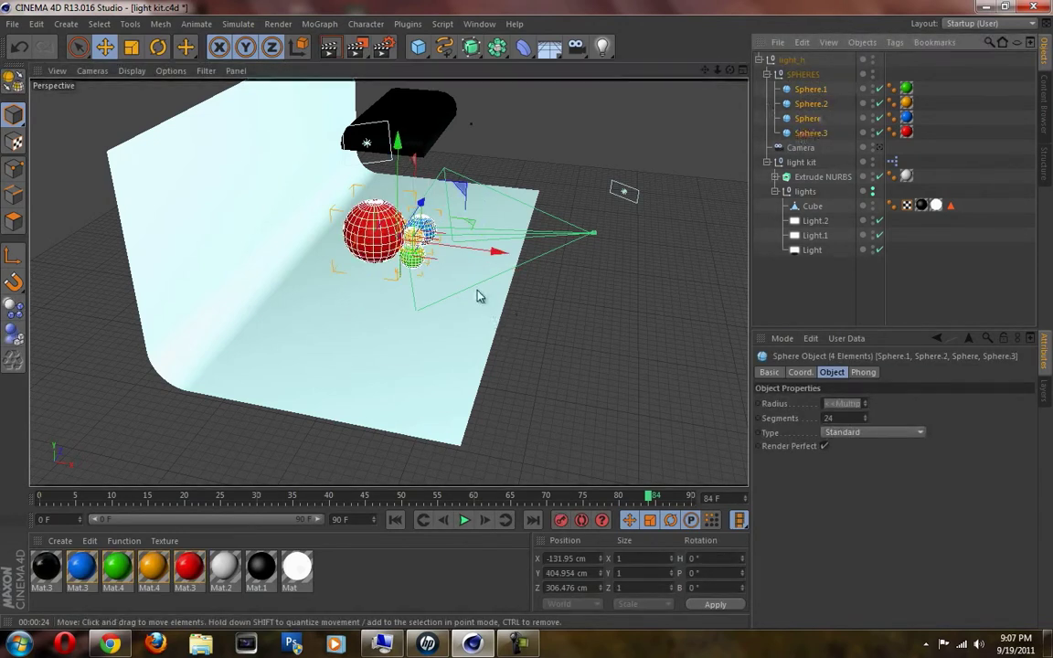
scroll(439, 265, up, 5)
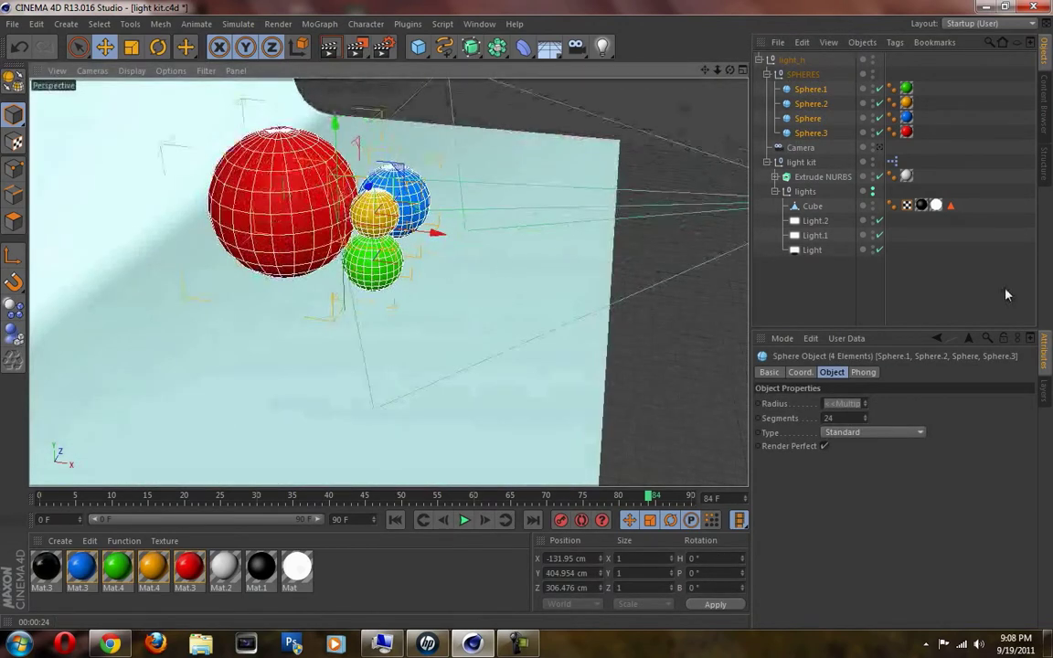
click(827, 306)
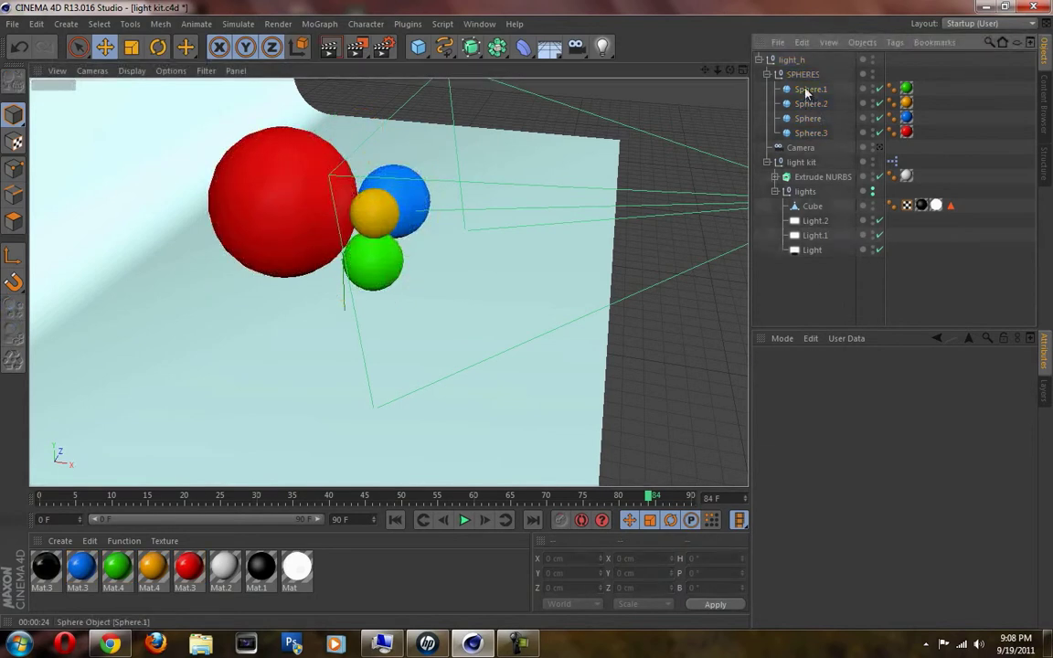
click(811, 89)
shift+click(810, 133)
click(784, 314)
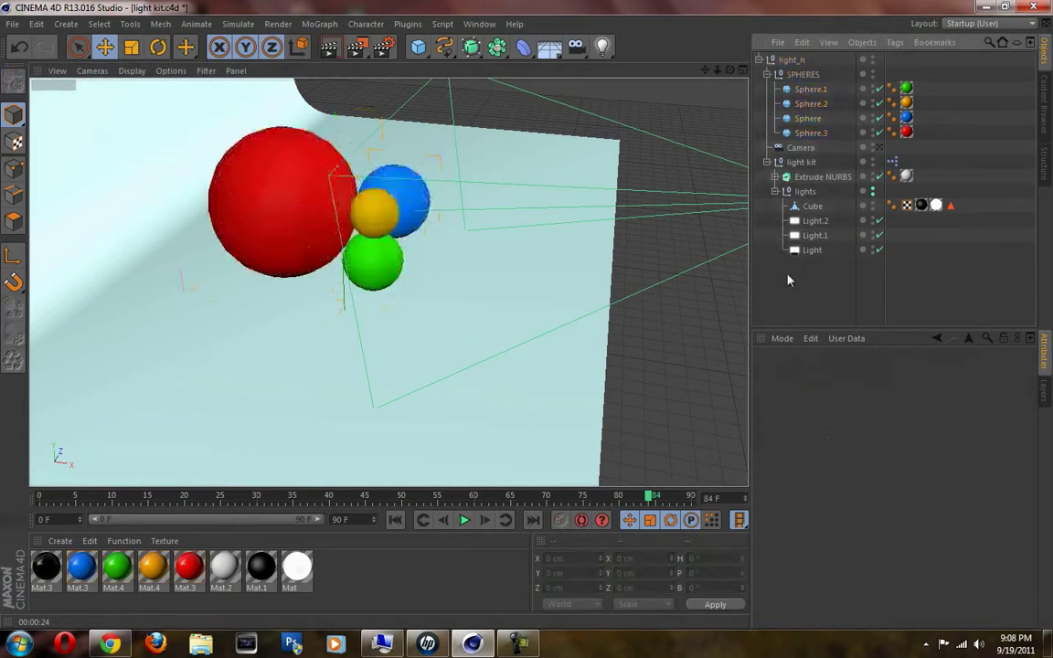
click(767, 74)
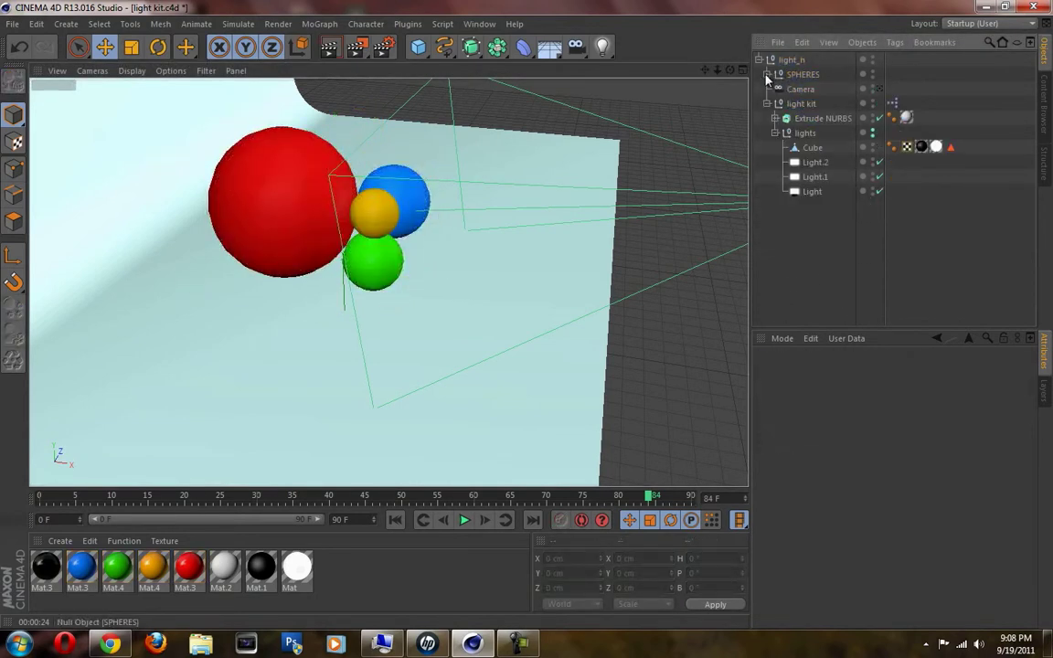
click(872, 73)
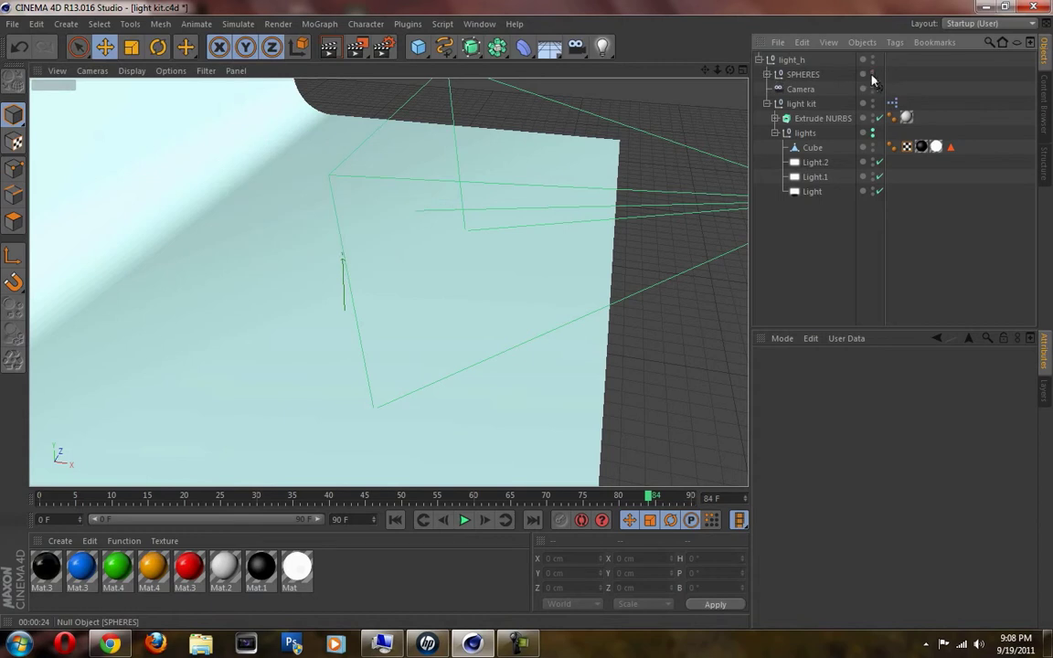
click(872, 77)
click(767, 74)
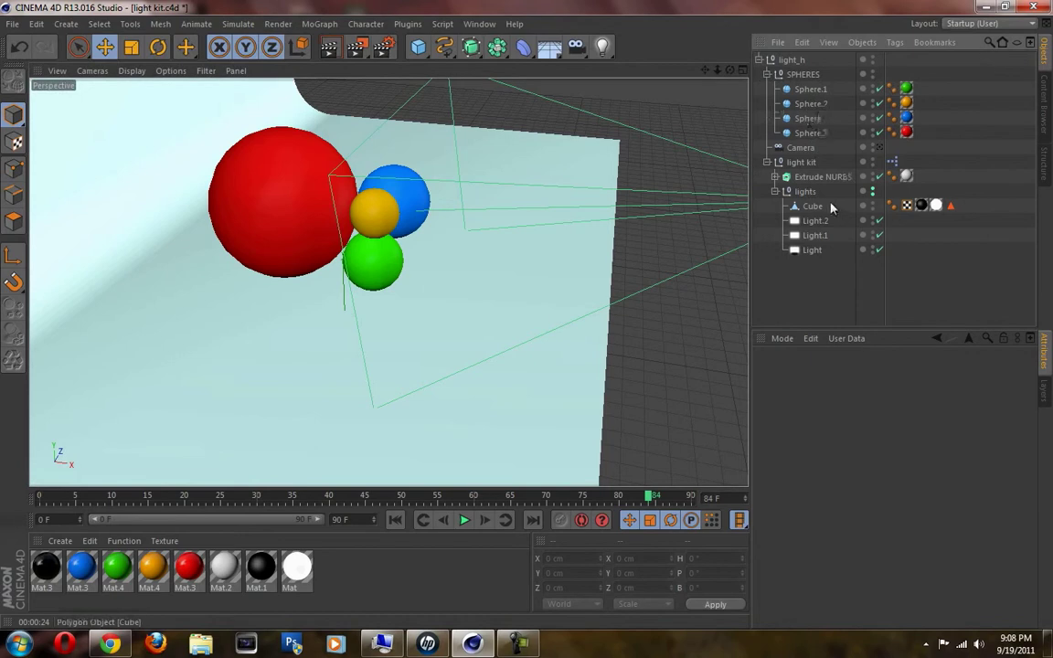
- Orbit the view, look through the scene camera again, and select the light kit
alt+drag(603, 211, 545, 199)
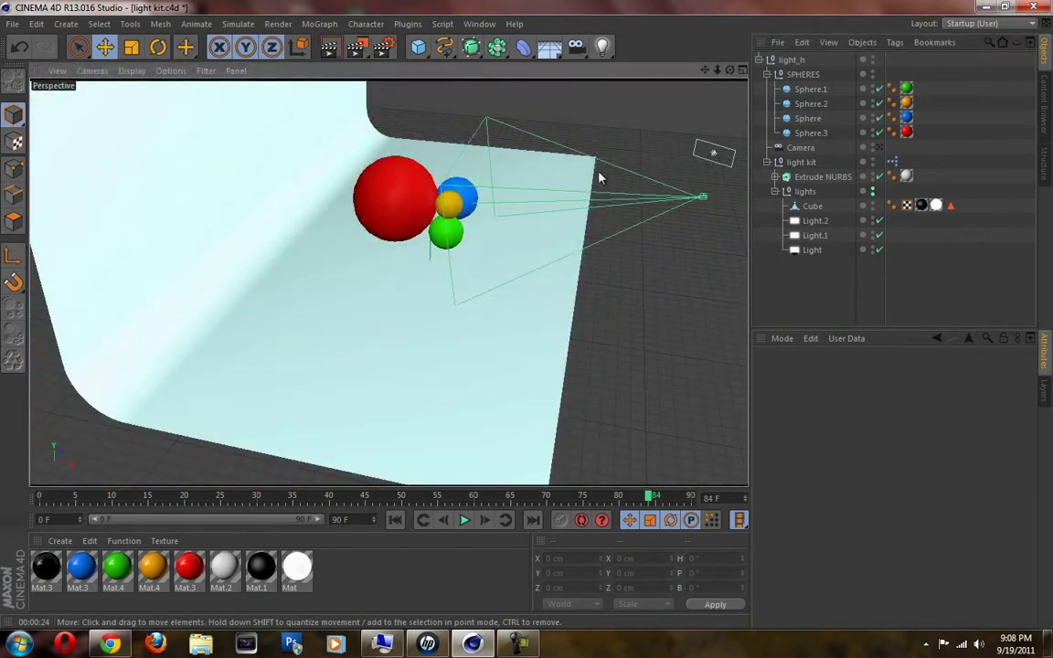
click(879, 147)
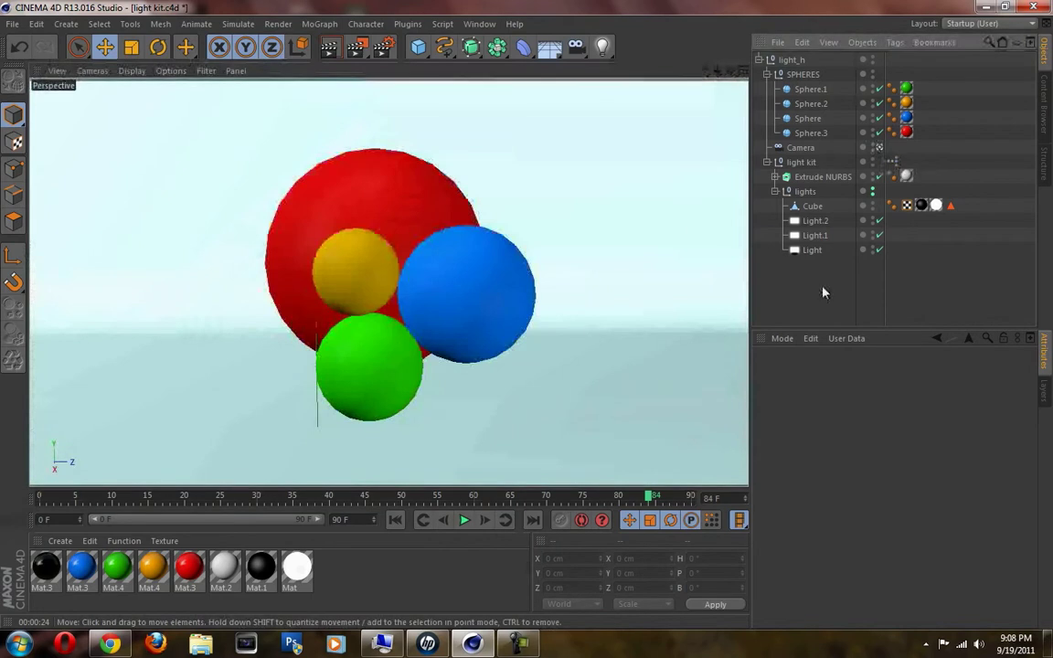
click(799, 164)
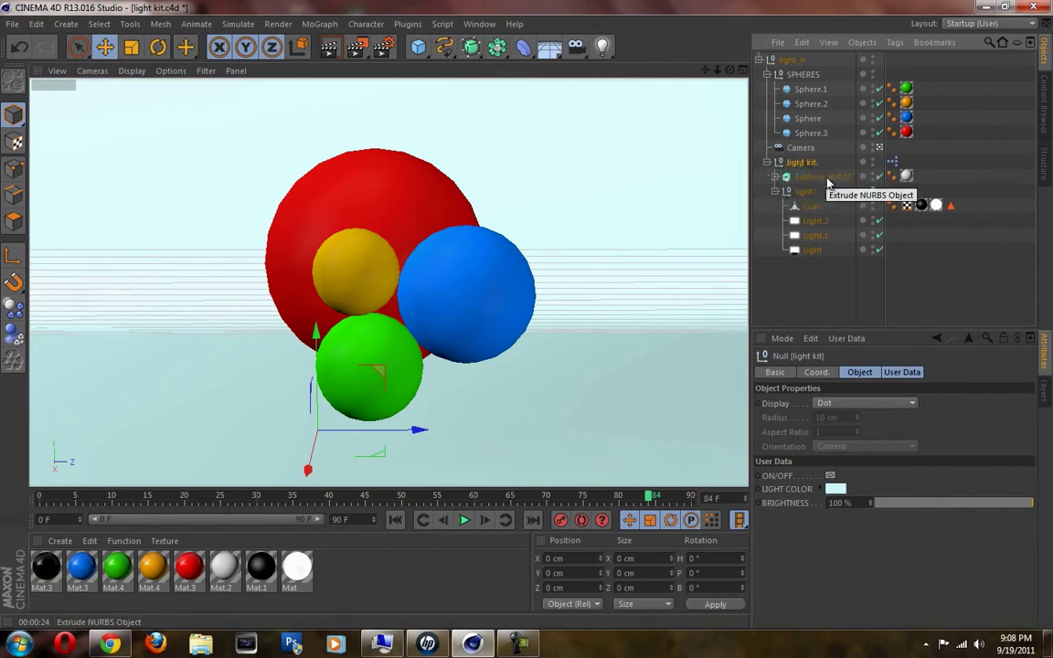
- Collapse the light kit, reselect it, and show its User Data settings
click(770, 170)
click(769, 162)
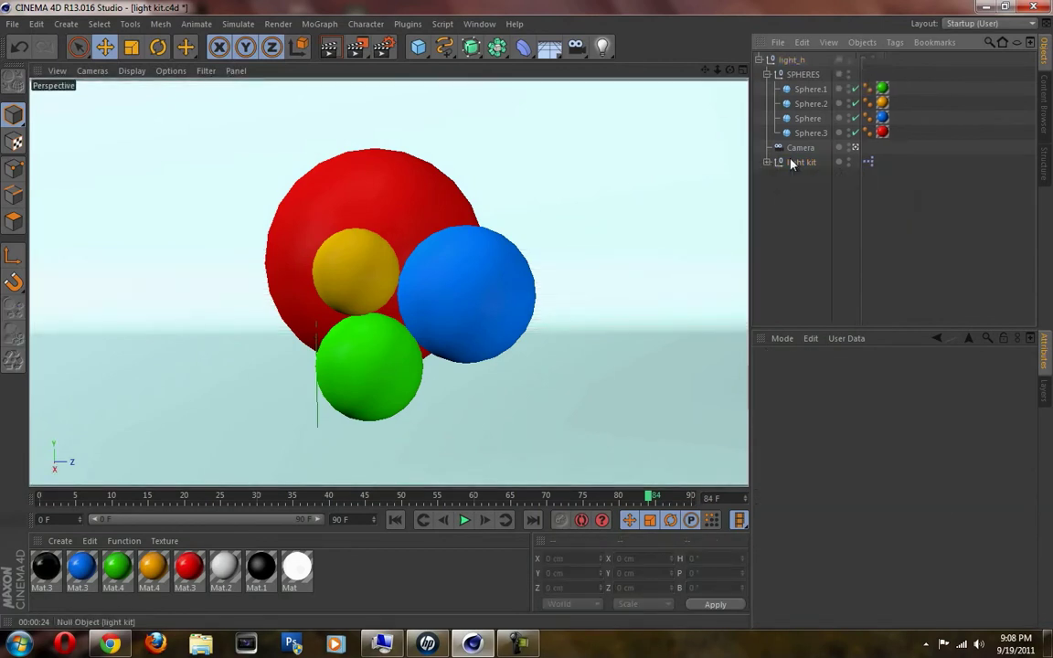
click(801, 164)
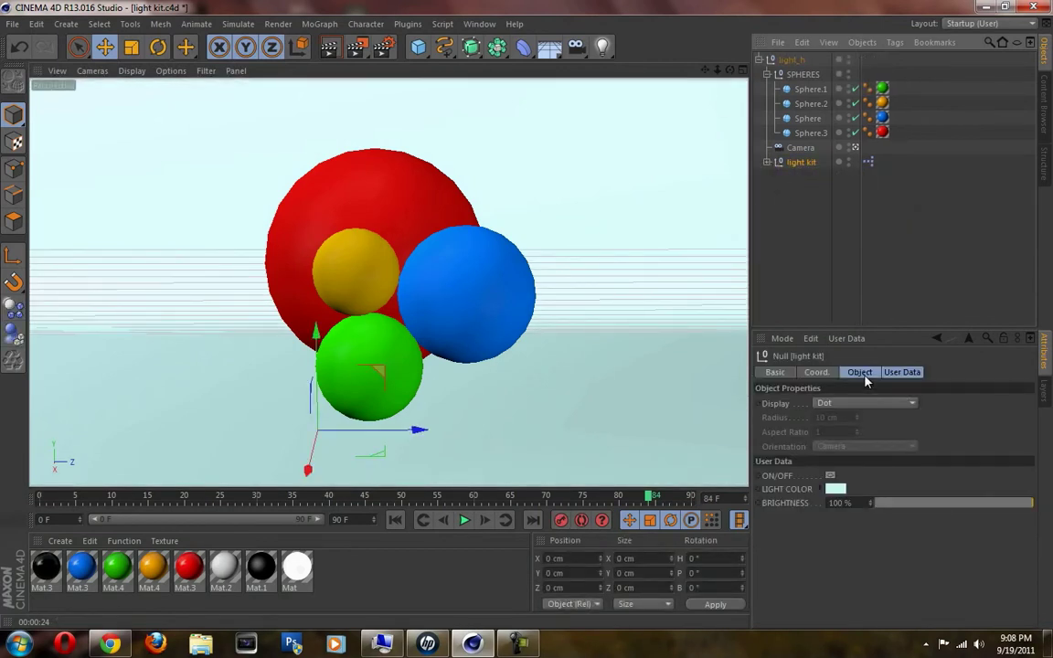
key(ctrl+z)
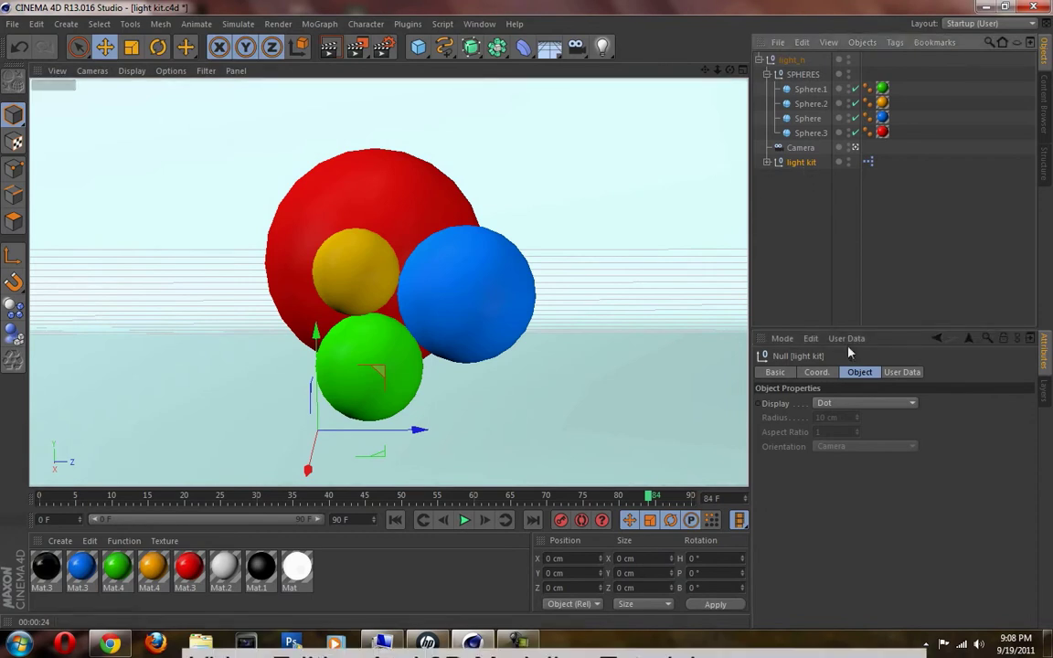
click(899, 372)
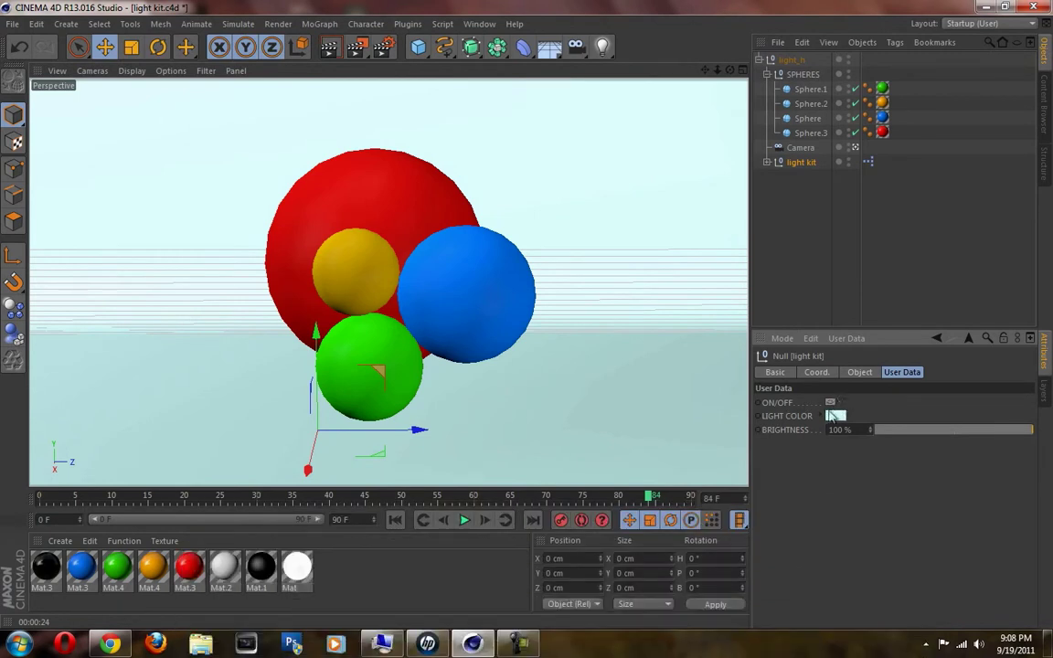
- Toggle the light kit's ON/OFF off and on, and cancel the Light Color picker
click(830, 403)
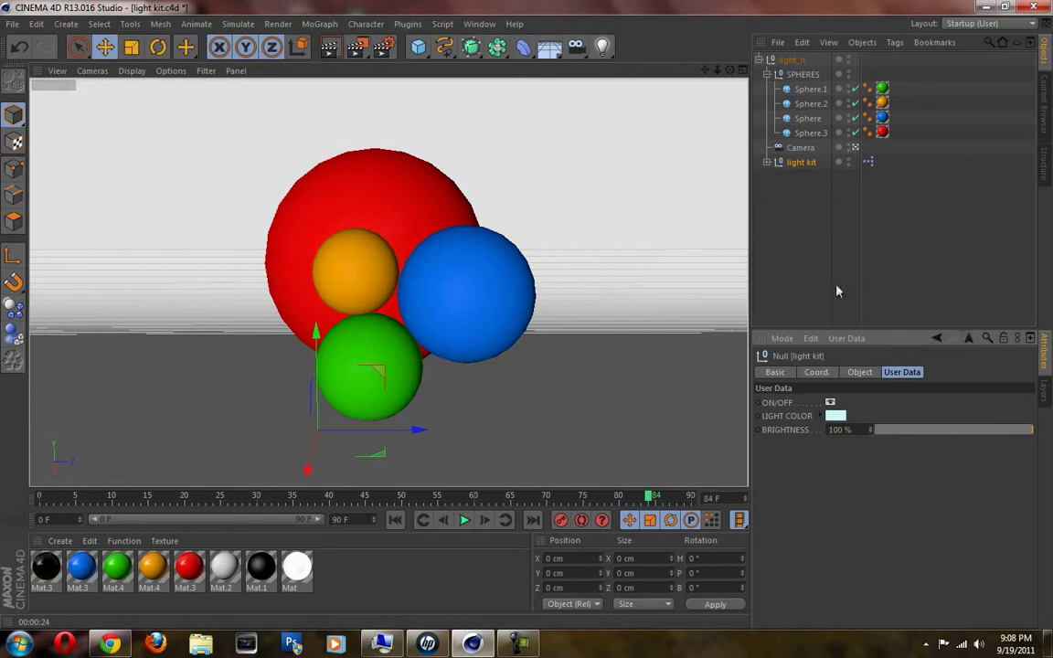
click(831, 403)
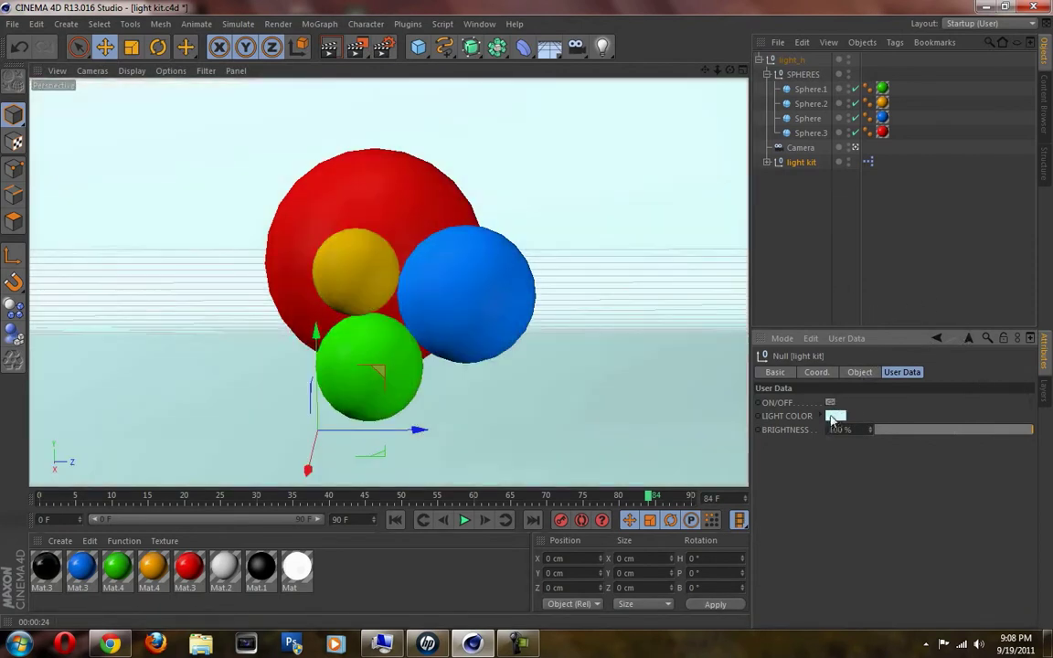
click(834, 417)
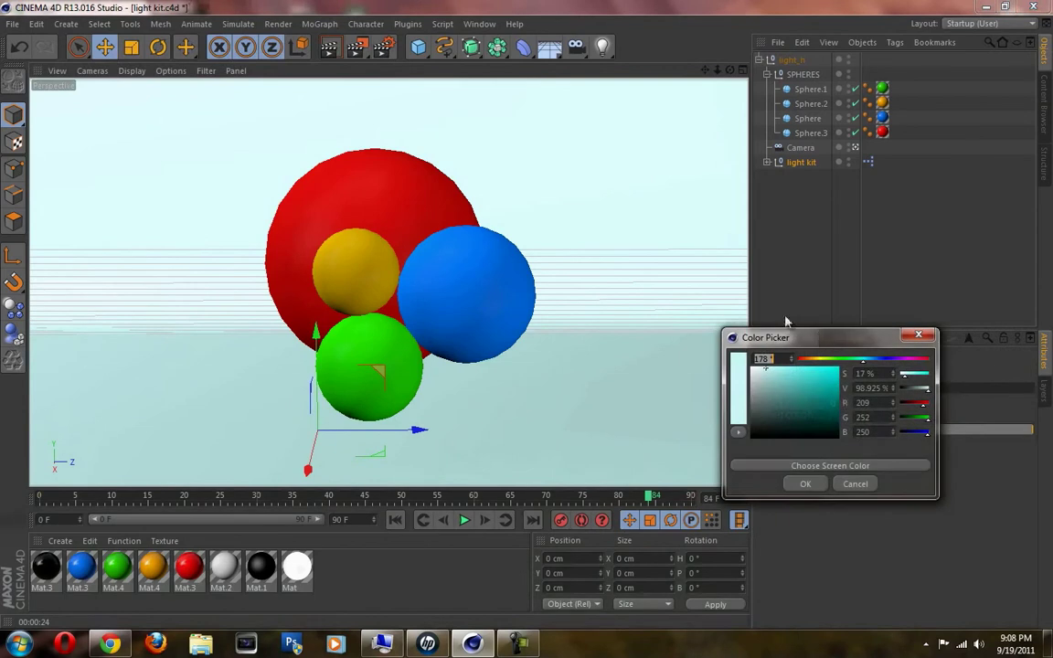
click(854, 485)
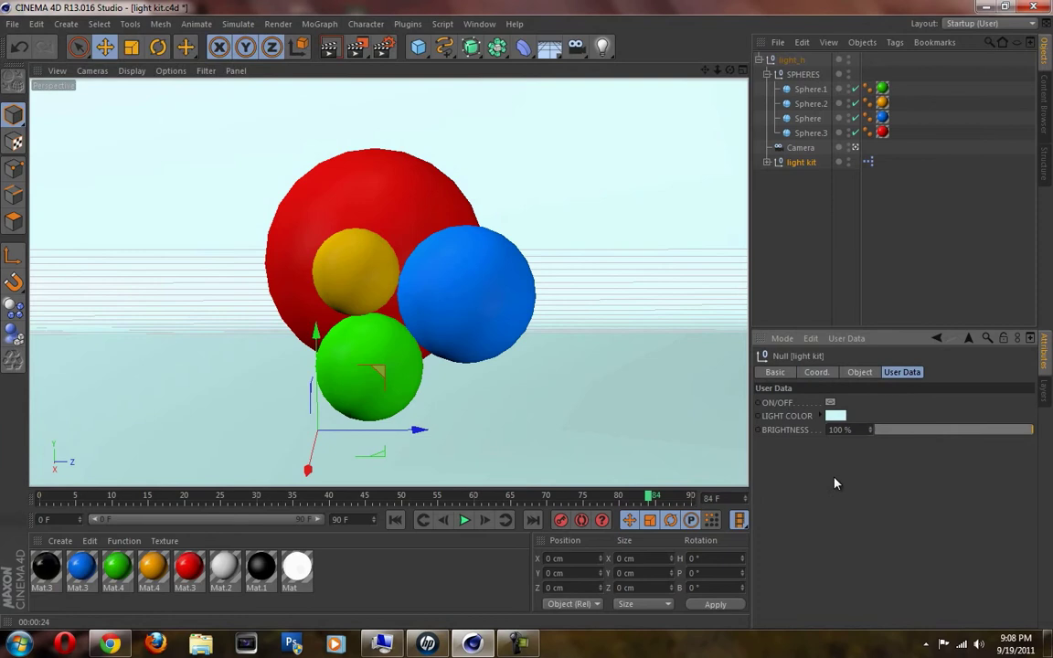
drag(912, 435, 1033, 437)
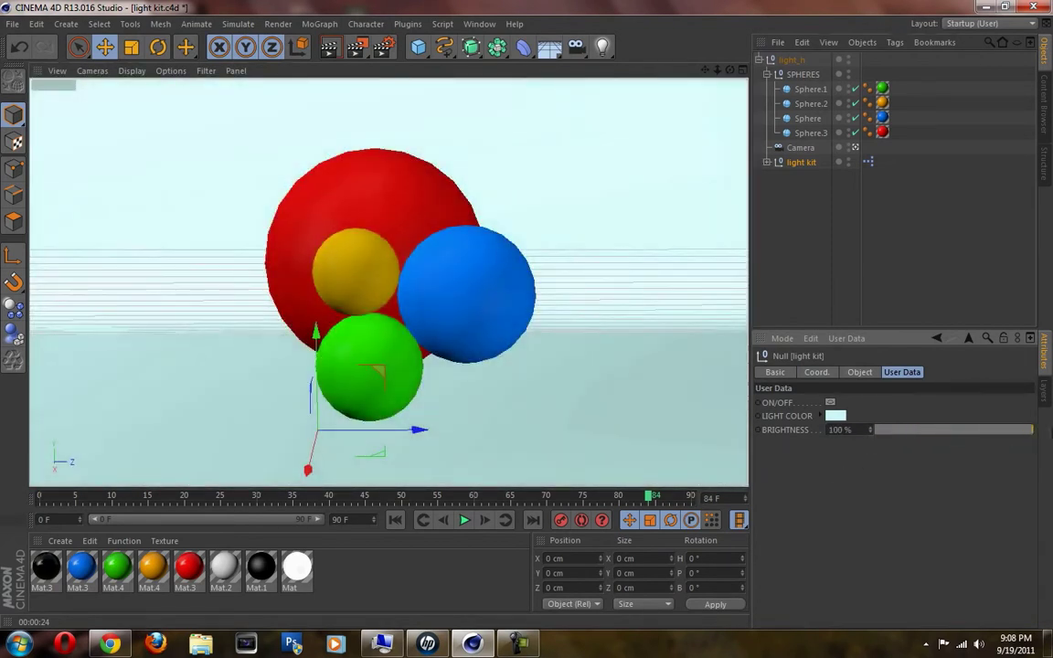
click(855, 150)
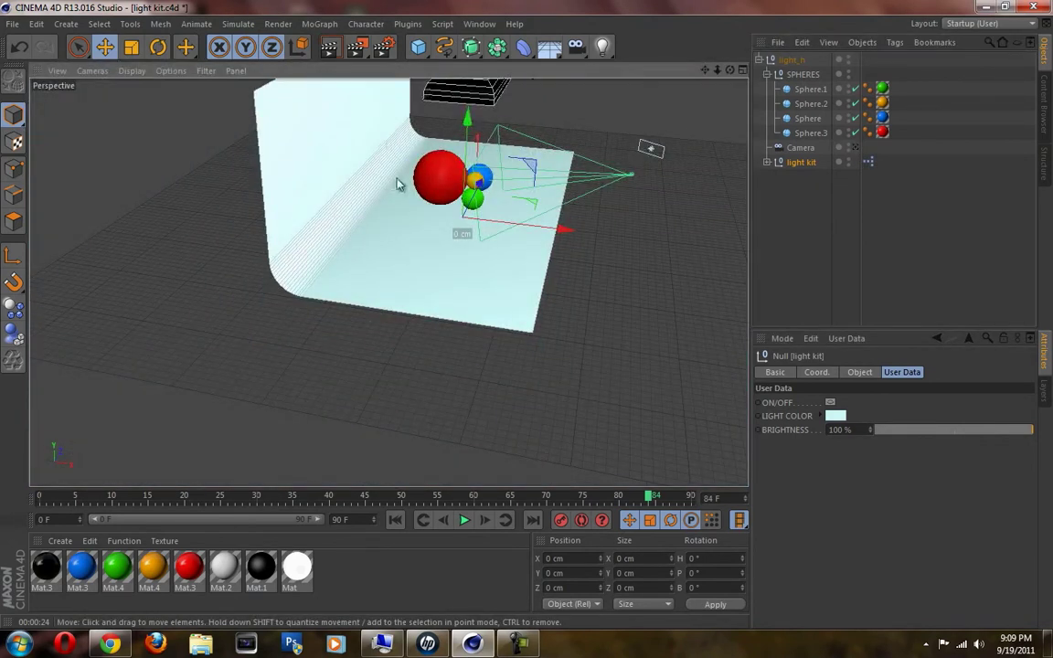
scroll(589, 190, up, 4)
click(856, 150)
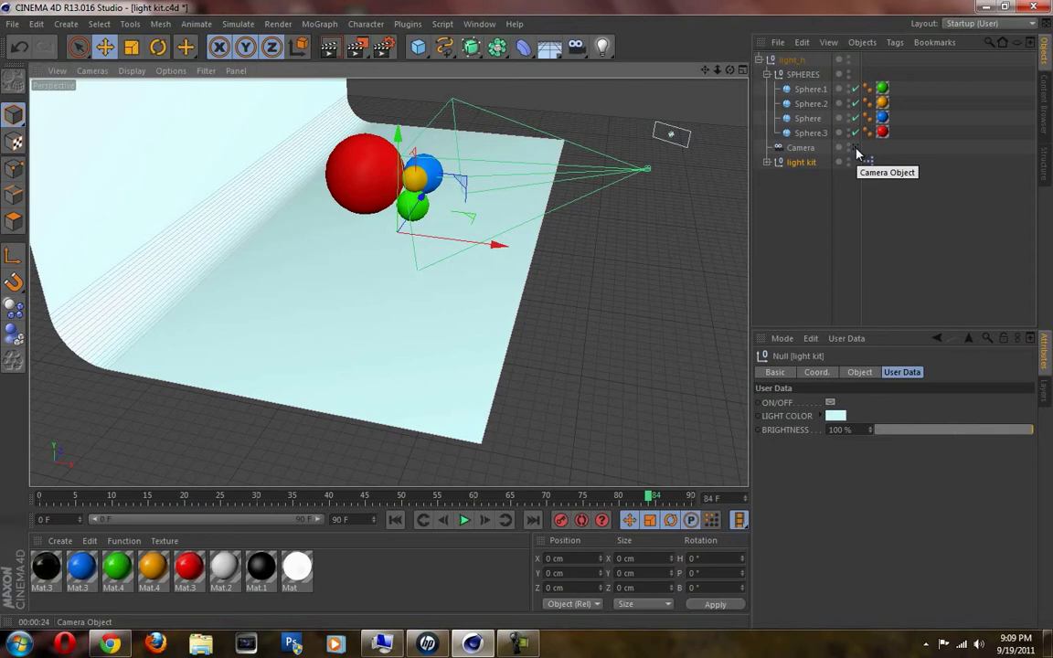
click(856, 149)
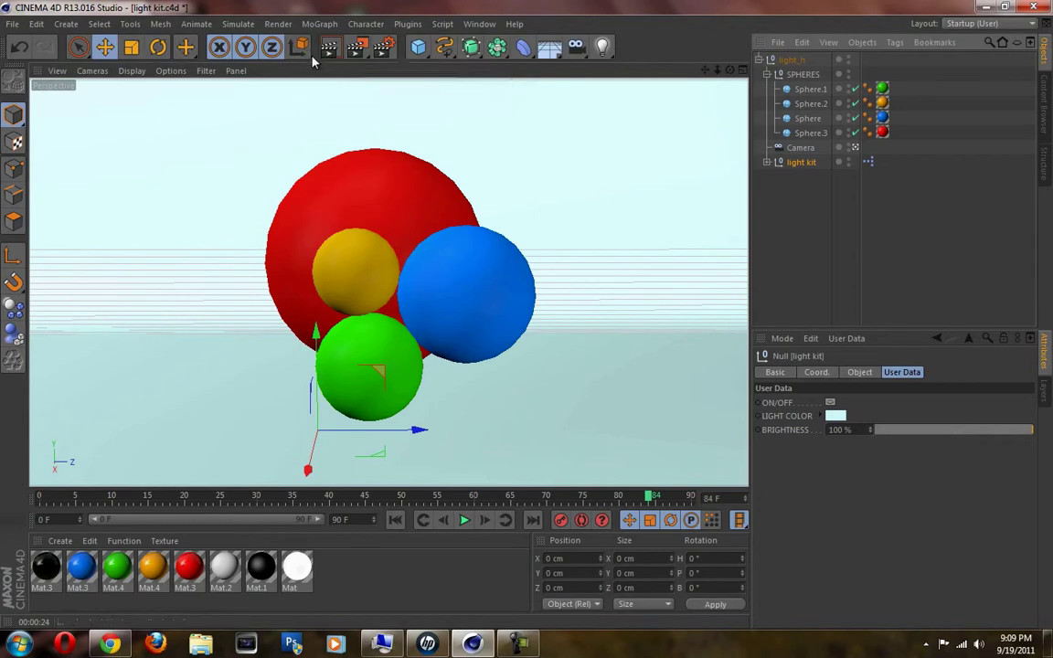
- Toggle Ambient Occlusion in Render Settings, then render the camera view
click(383, 46)
click(94, 149)
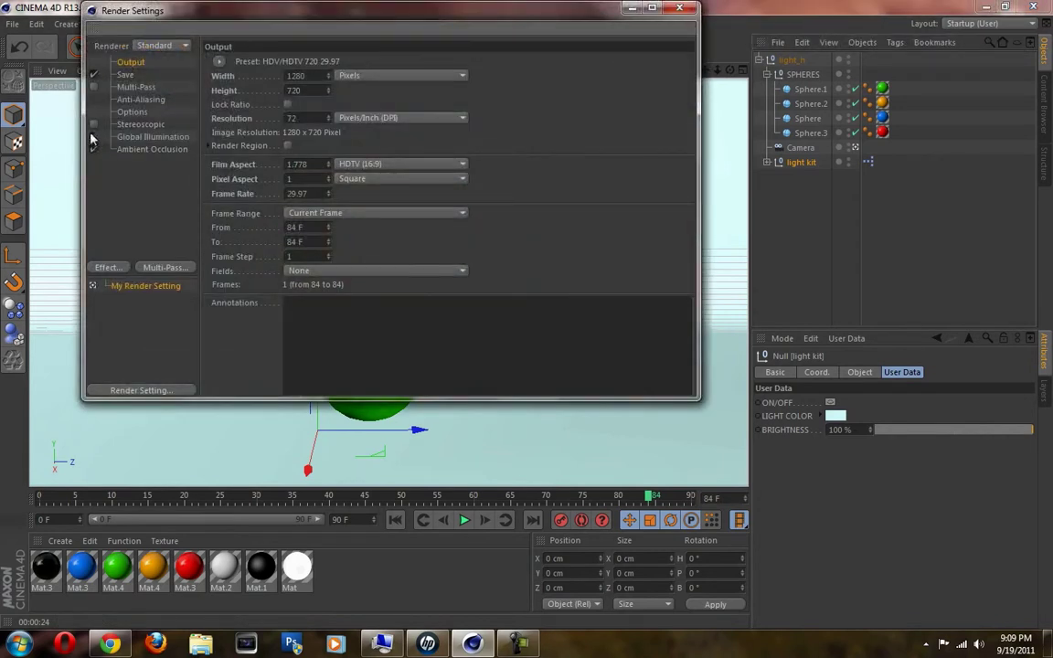
click(679, 8)
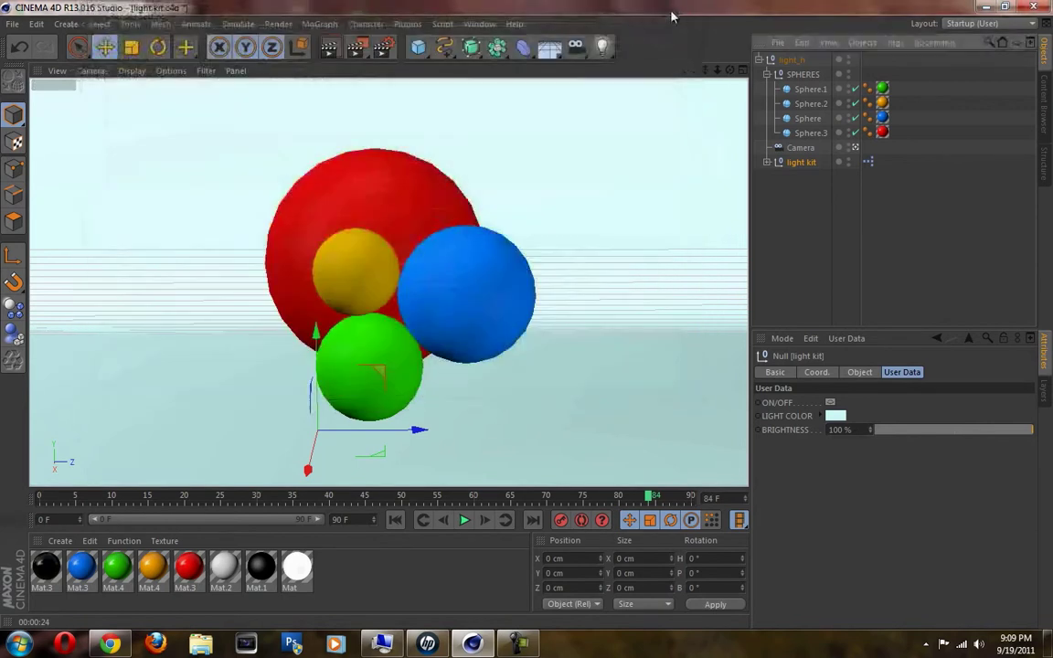
click(326, 48)
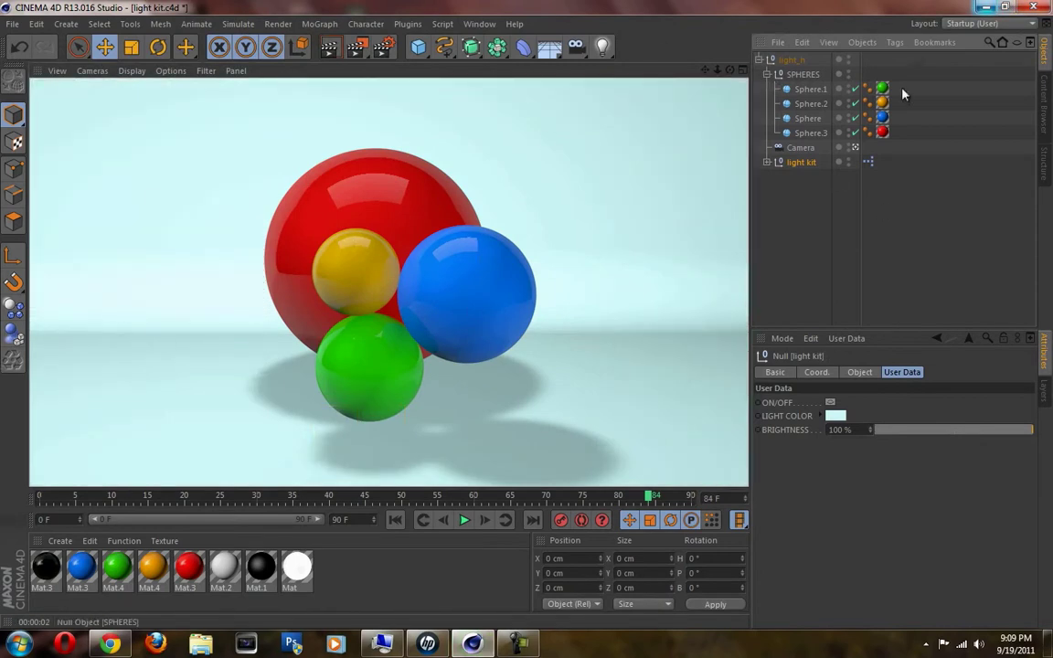
- Check Light.2's shadow settings and set Light's Shadow to None
click(766, 162)
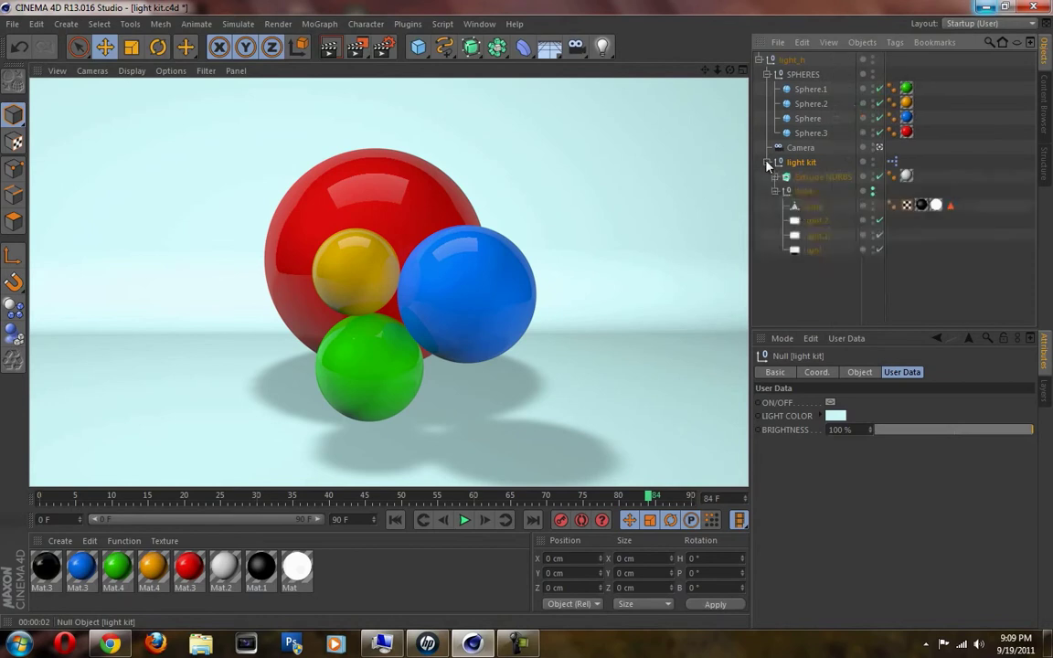
click(814, 220)
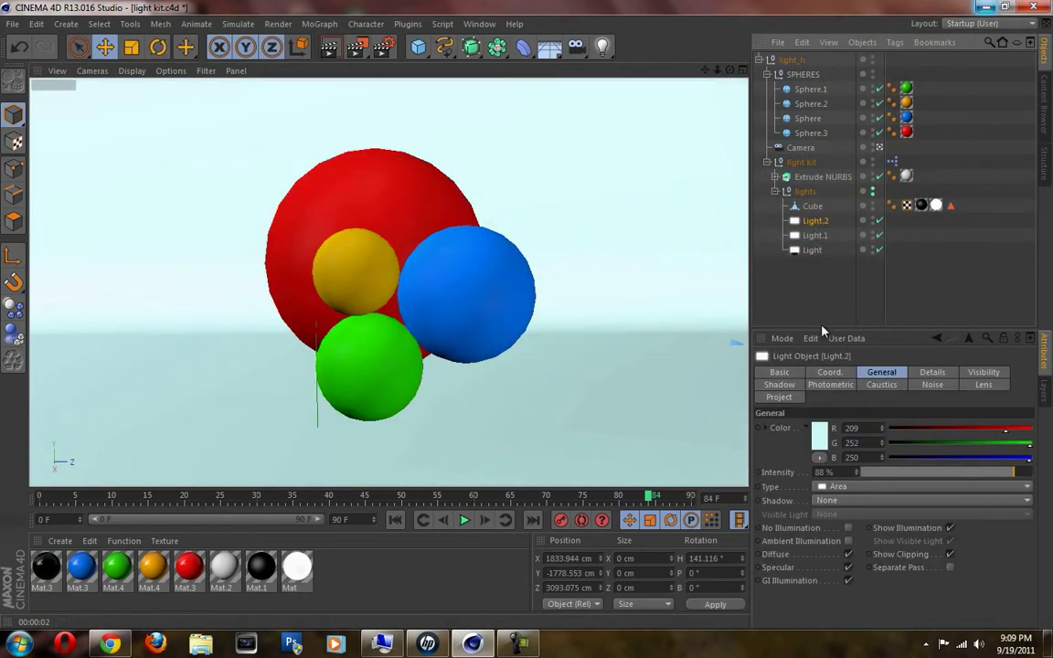
click(779, 384)
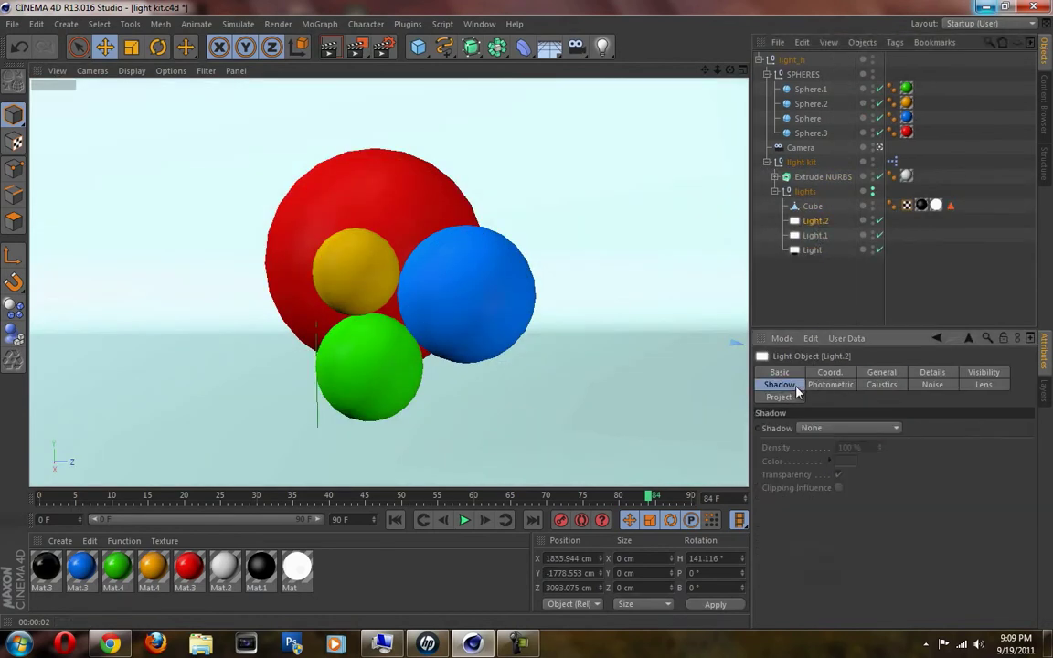
click(812, 250)
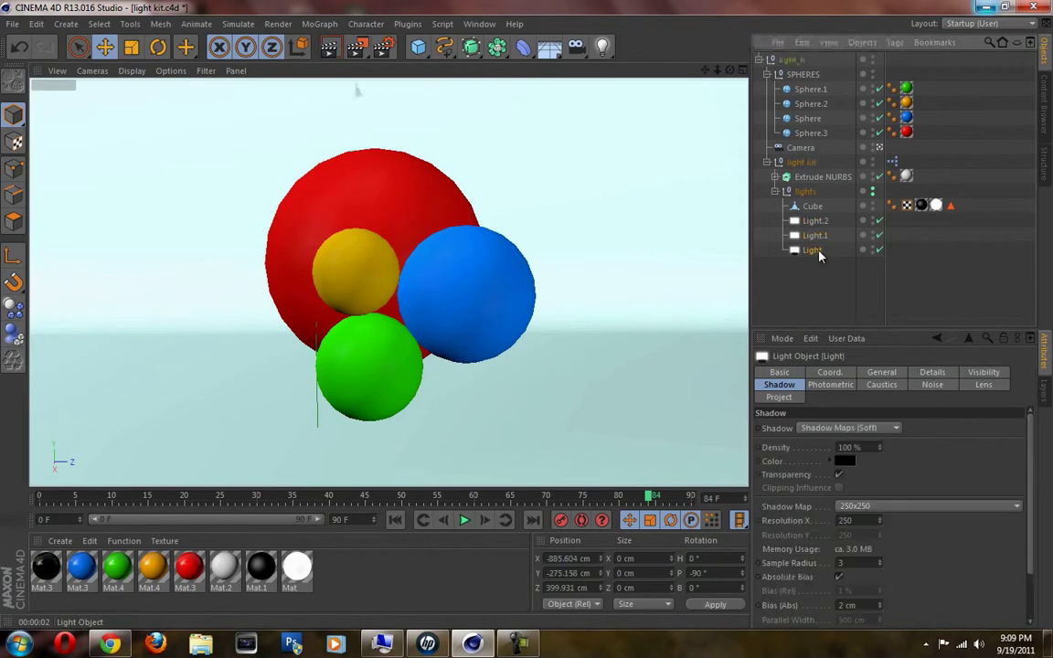
click(848, 428)
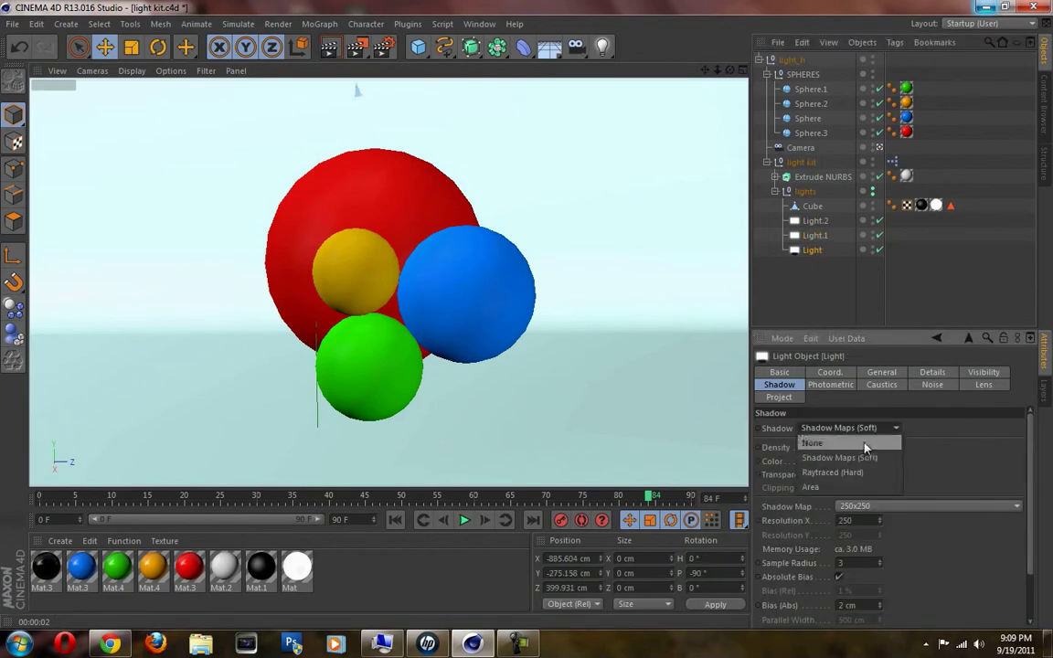
click(859, 443)
click(822, 302)
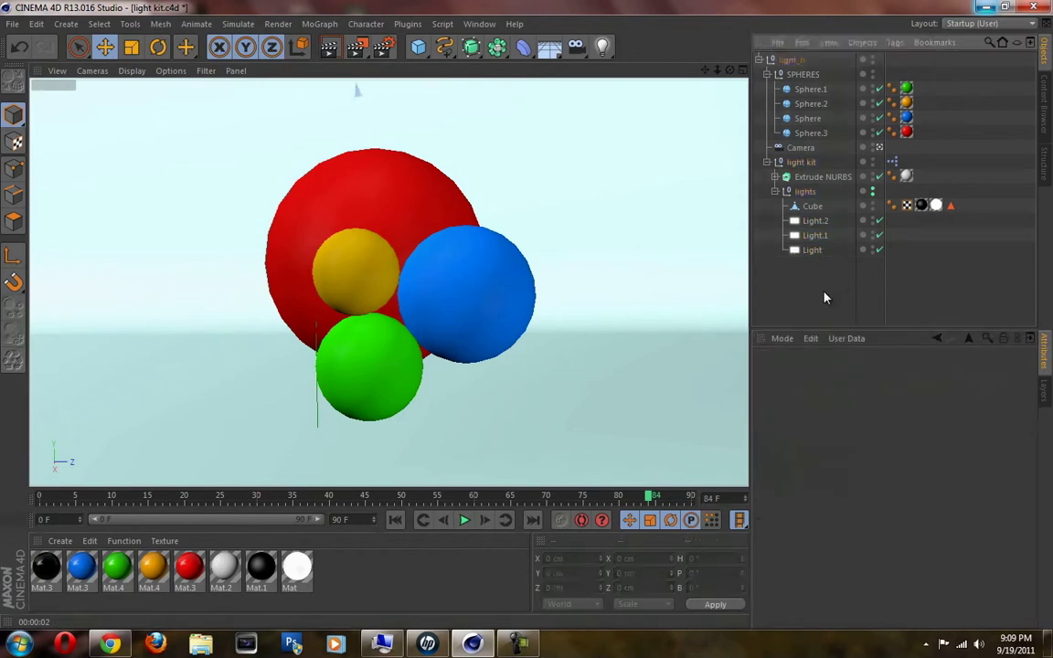
- Recheck the shadow settings of Light.2 and Light, then collapse the light kit group
click(768, 163)
click(768, 163)
click(814, 220)
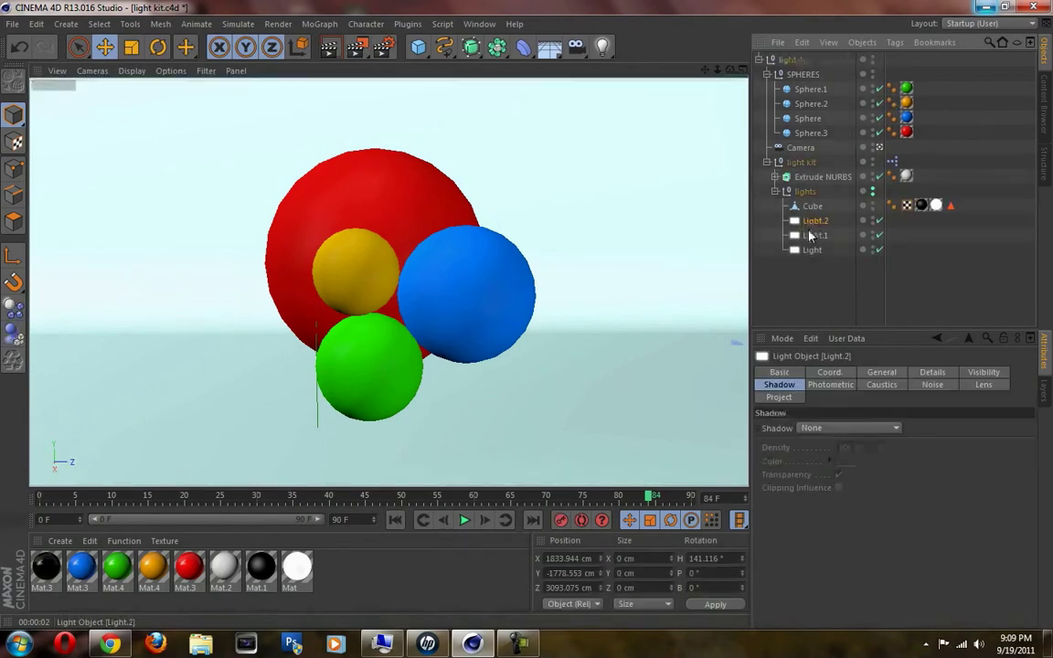
click(811, 249)
click(775, 179)
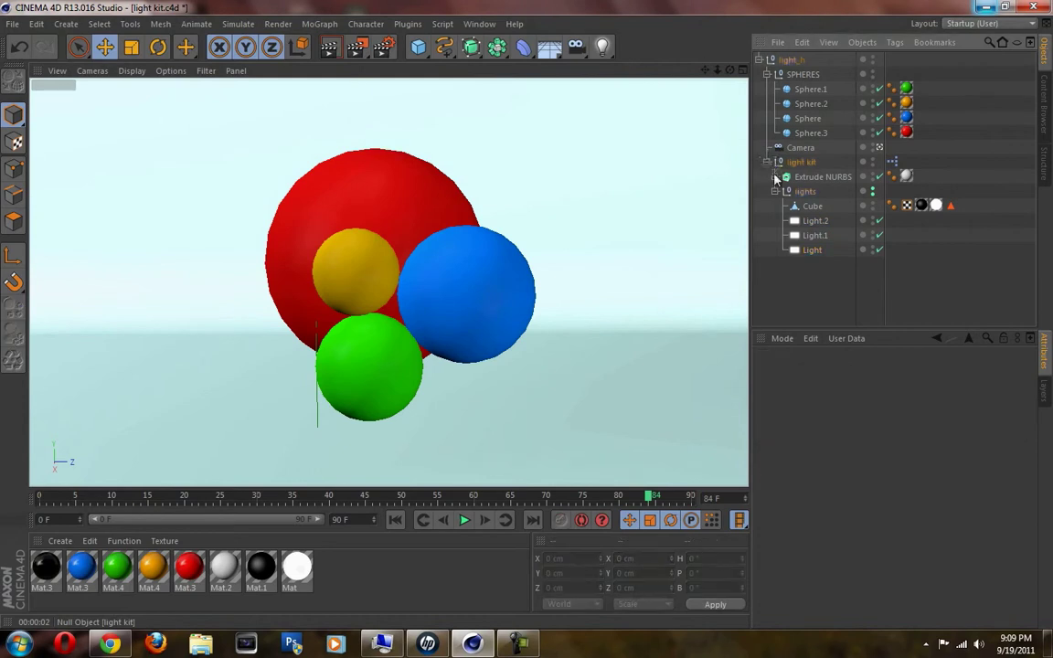
click(767, 162)
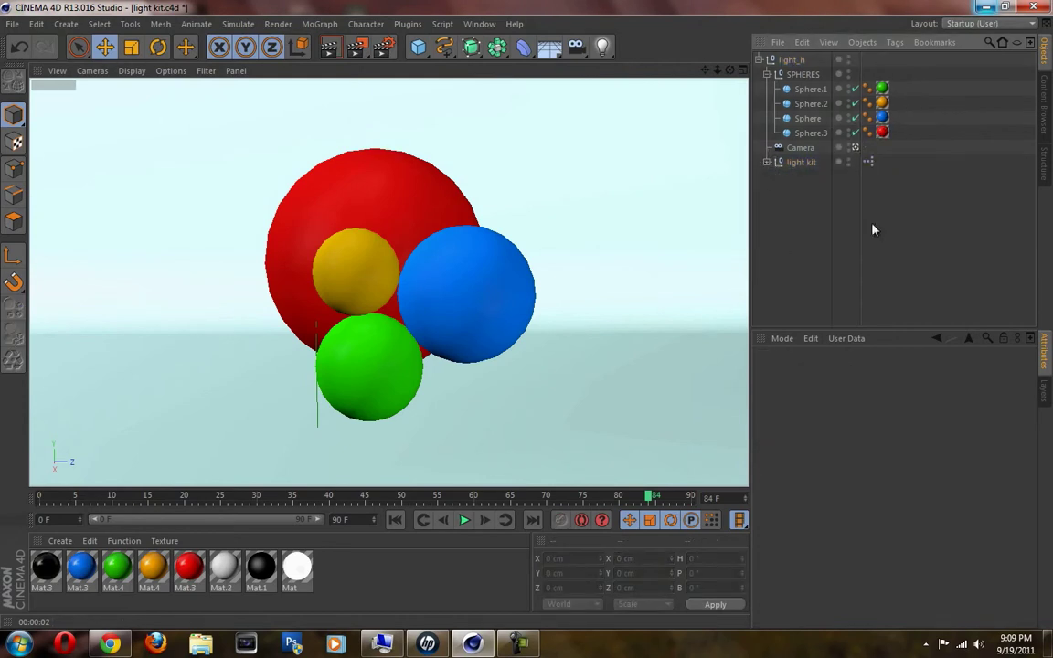
- Render the shadowless lighting, expand the light kit, and glance at Render Settings
click(340, 47)
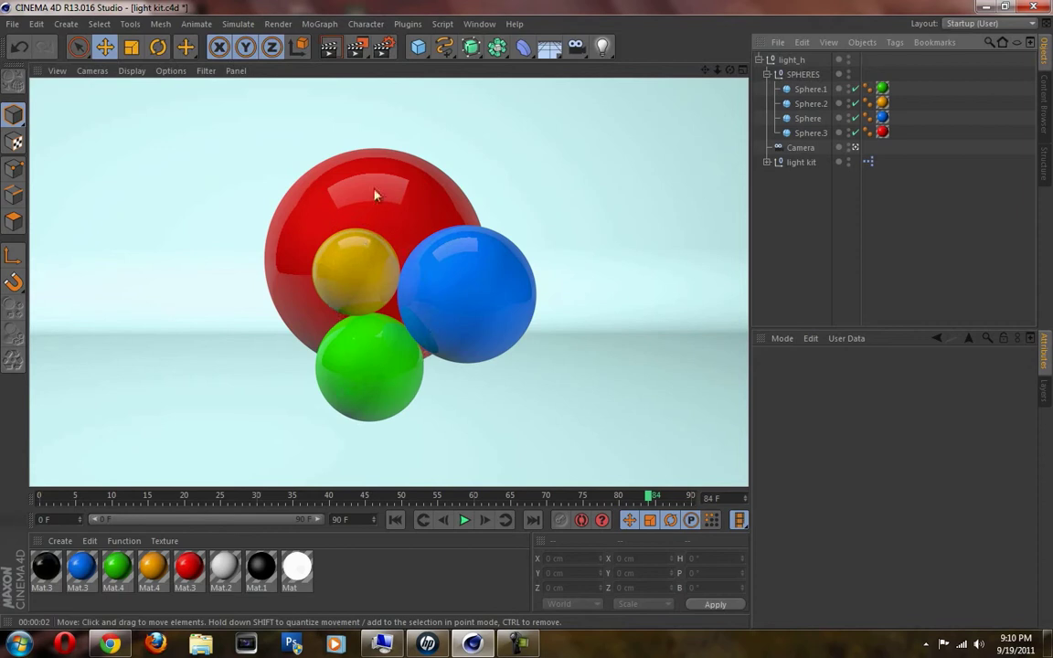
click(767, 162)
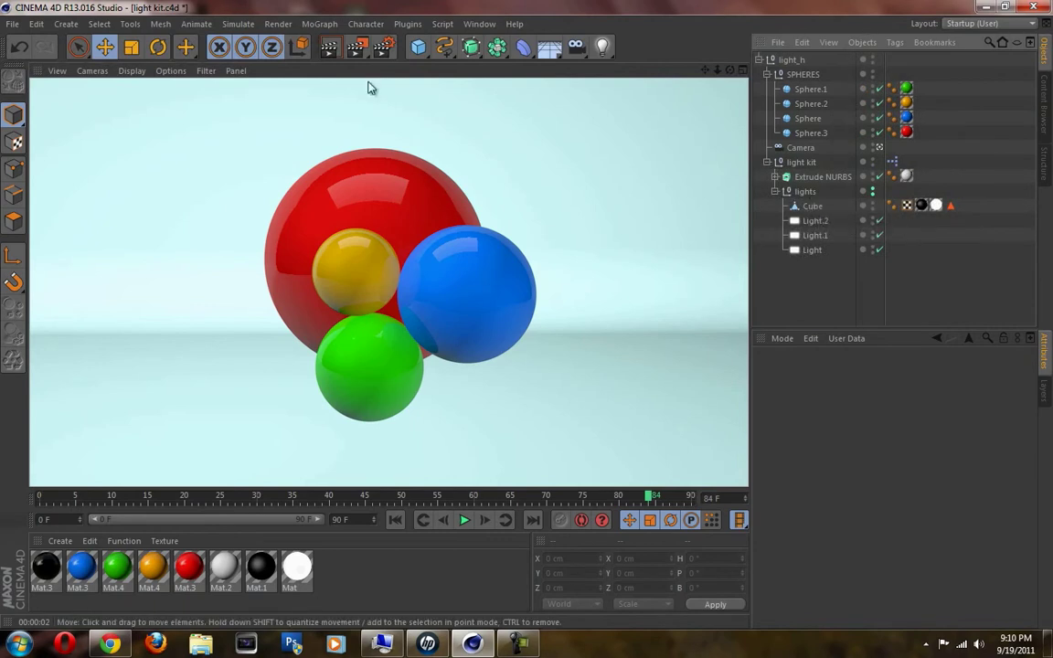
click(385, 46)
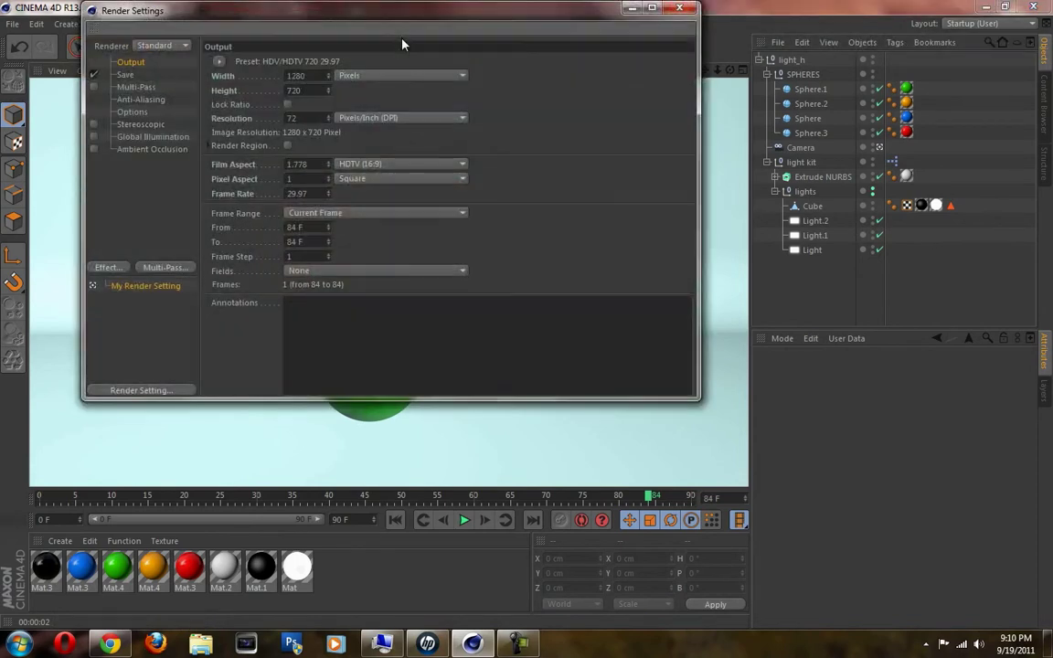
click(679, 9)
- Select the light kit and render the view without global illumination
click(801, 161)
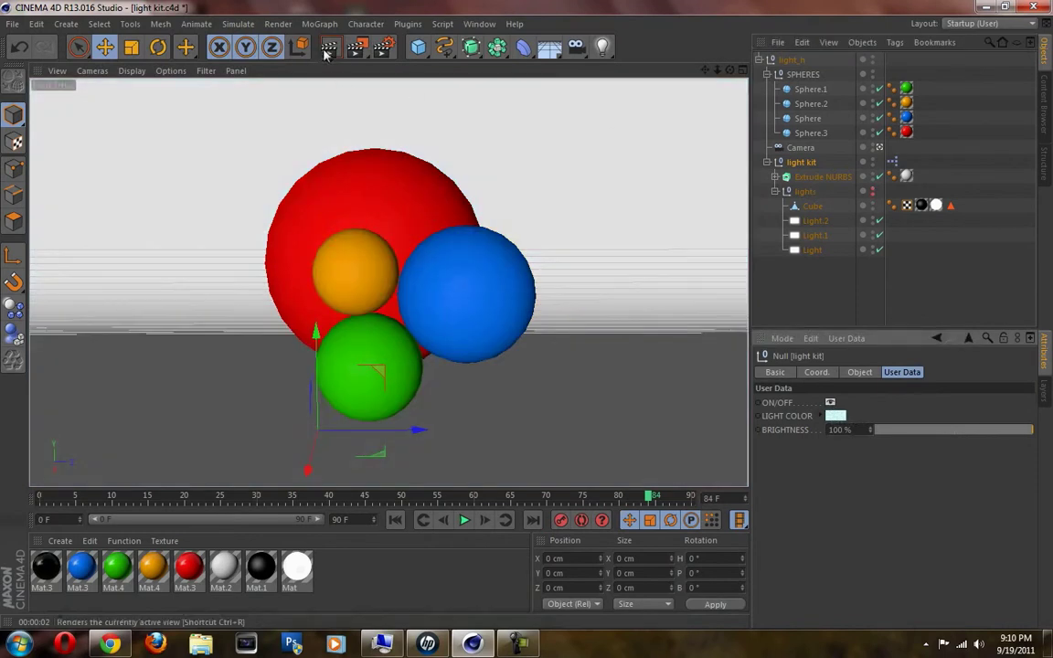
click(327, 48)
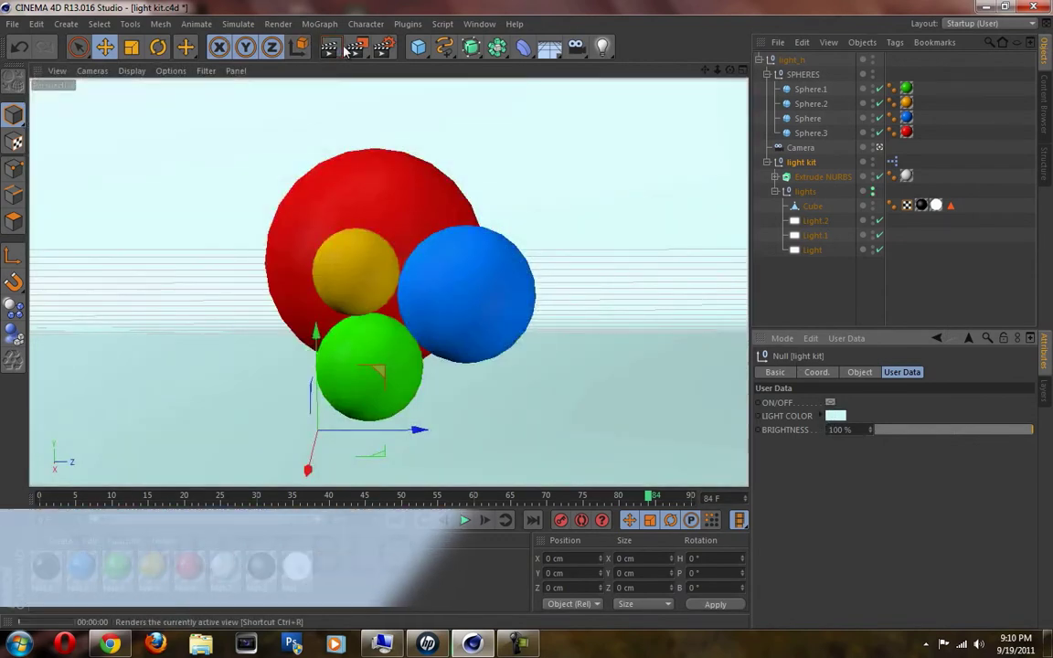
click(348, 51)
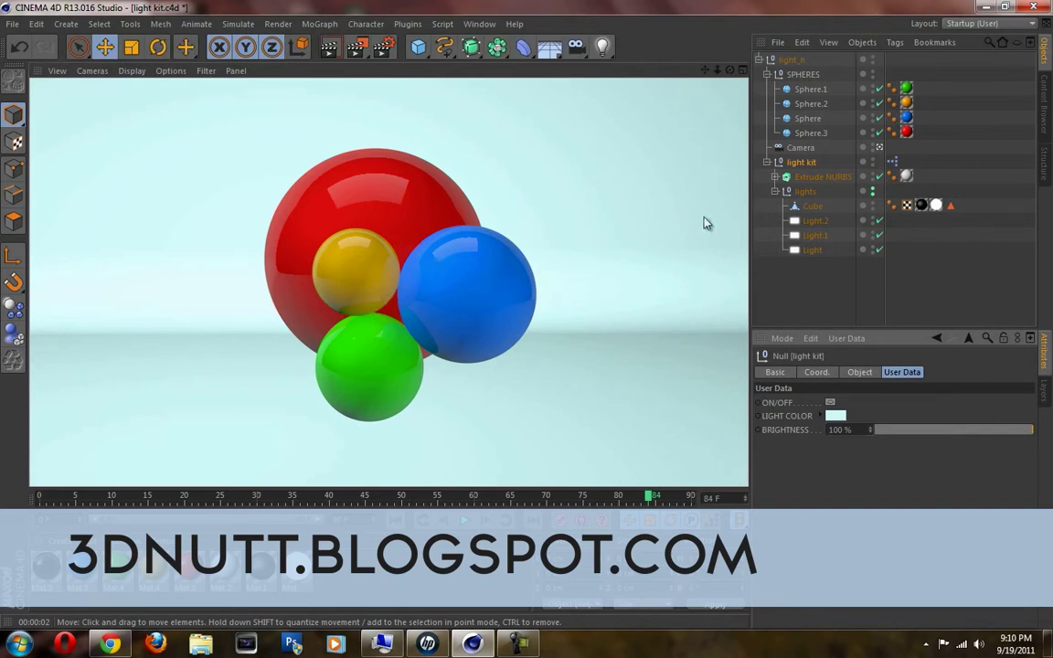
- Tick Global Illumination in Render Settings and render the view
click(384, 47)
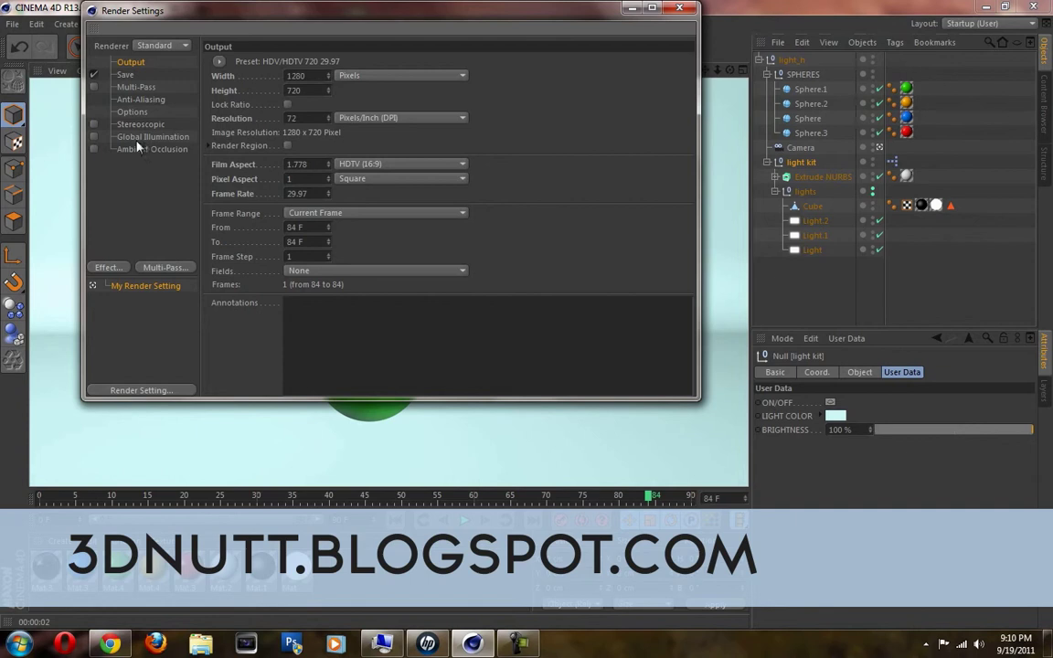
click(94, 137)
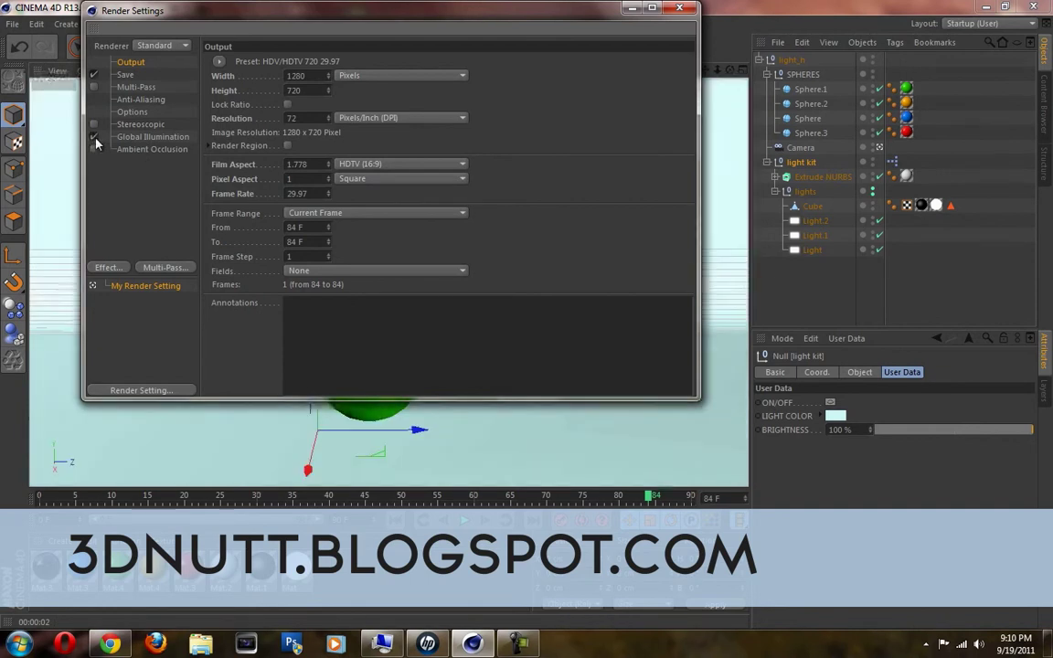
click(679, 8)
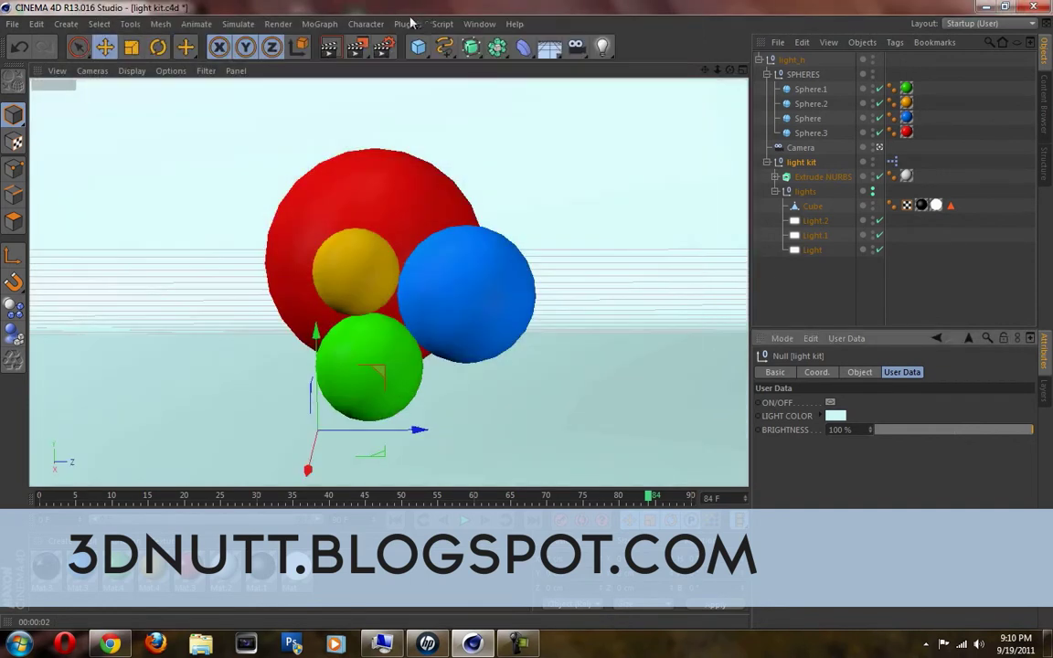
click(340, 46)
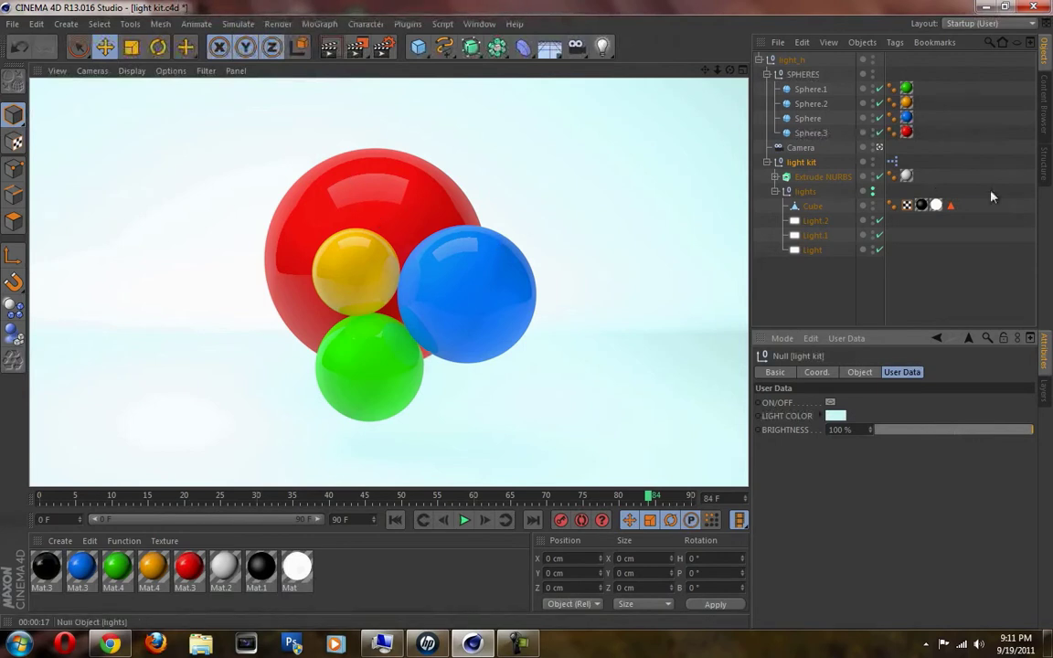
- Switch the light kit off, leave the scene camera, and render the free view
click(804, 164)
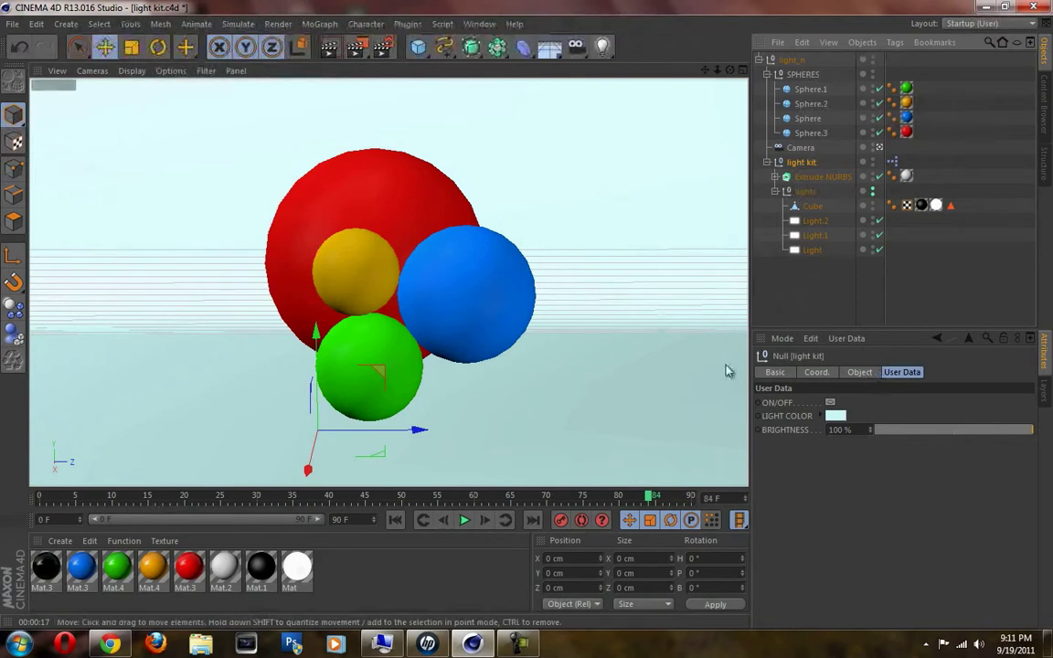
click(837, 415)
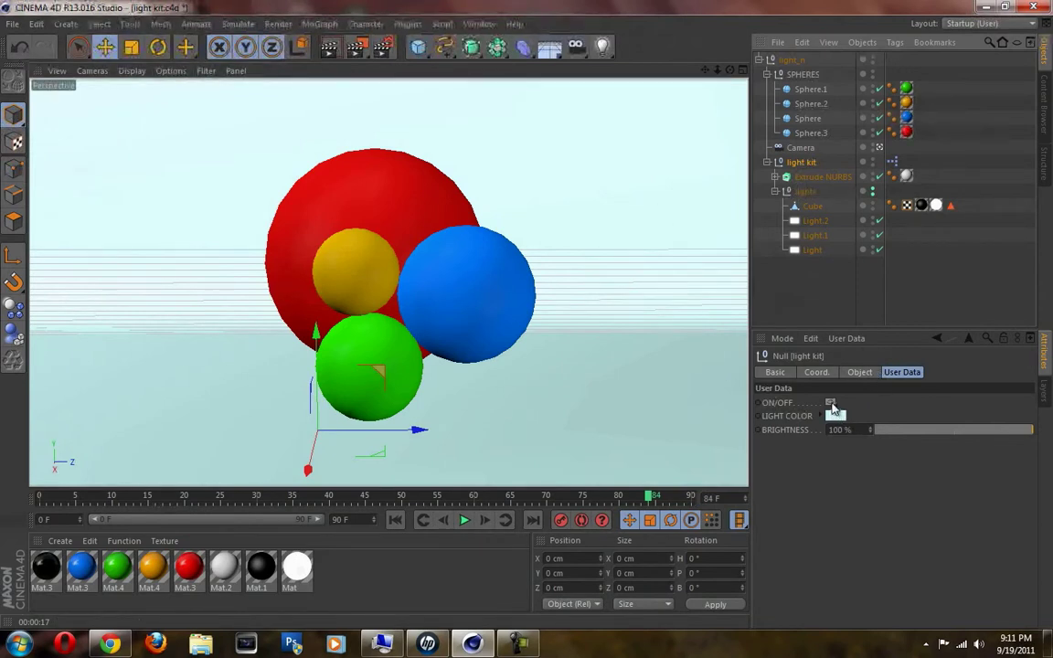
key(Return)
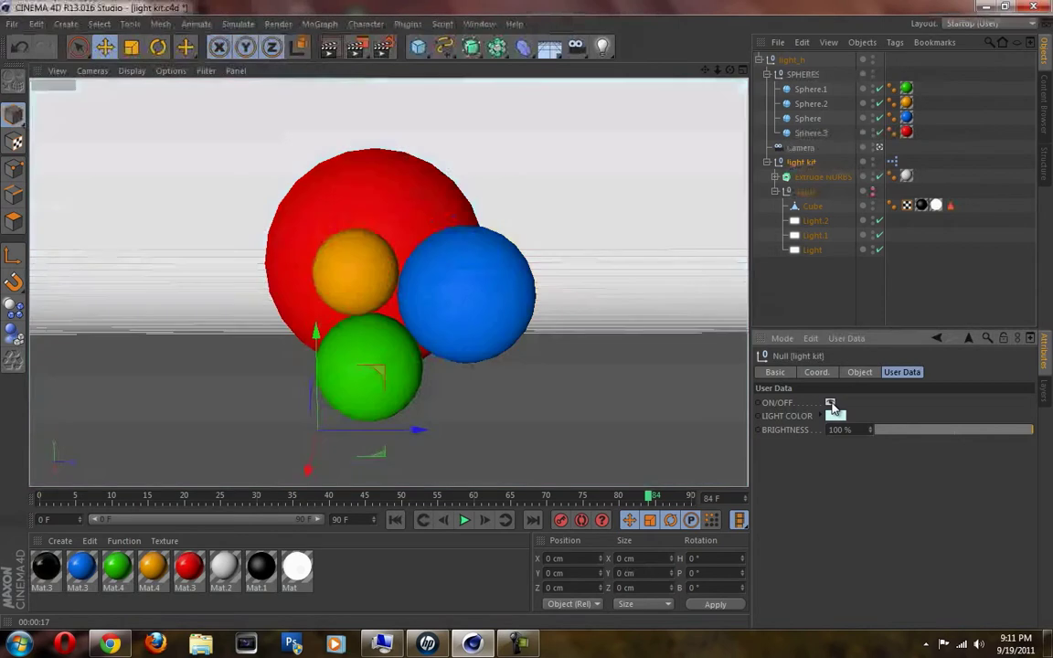
click(879, 148)
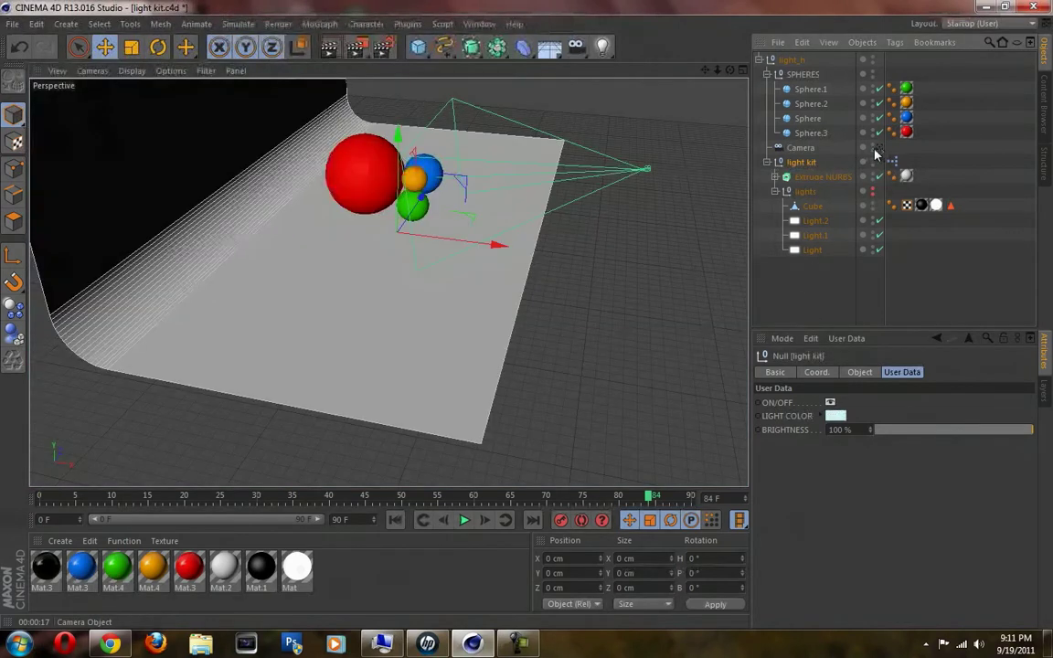
click(330, 49)
- Add a new light raised above and right of the backdrop, then render through the scene camera
click(820, 293)
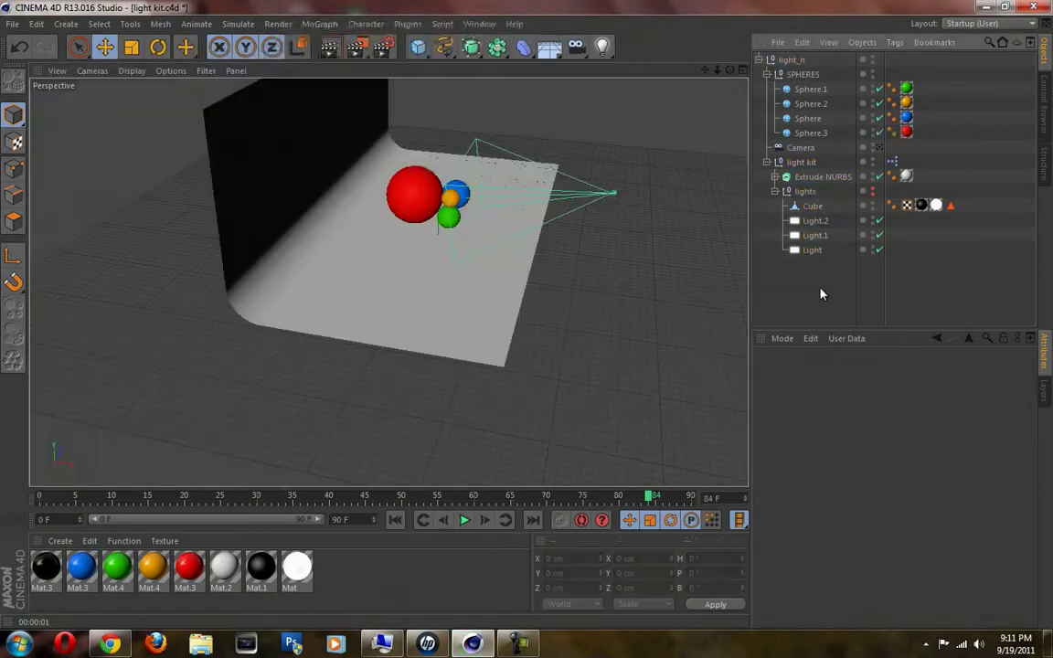
scroll(576, 183, down, 5)
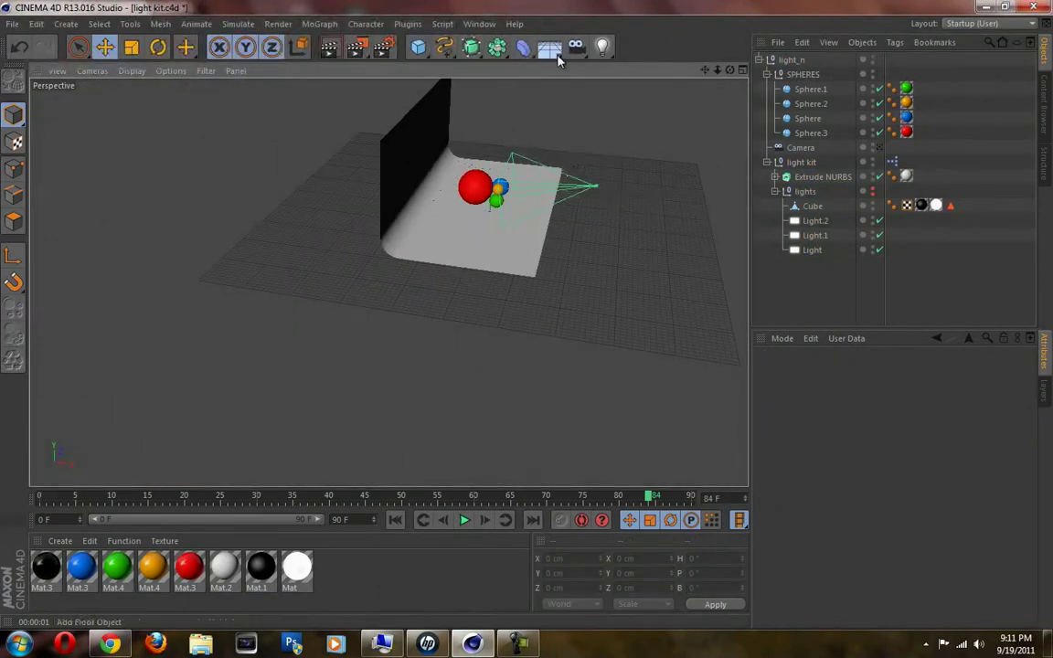
click(601, 49)
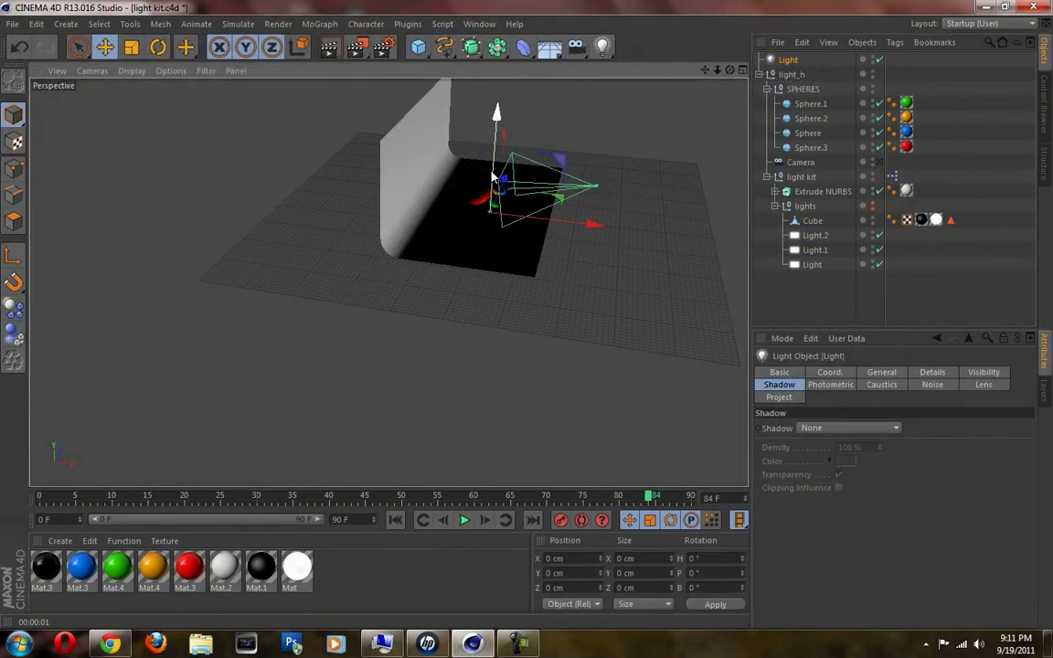
drag(495, 174, 485, 122)
drag(529, 160, 617, 174)
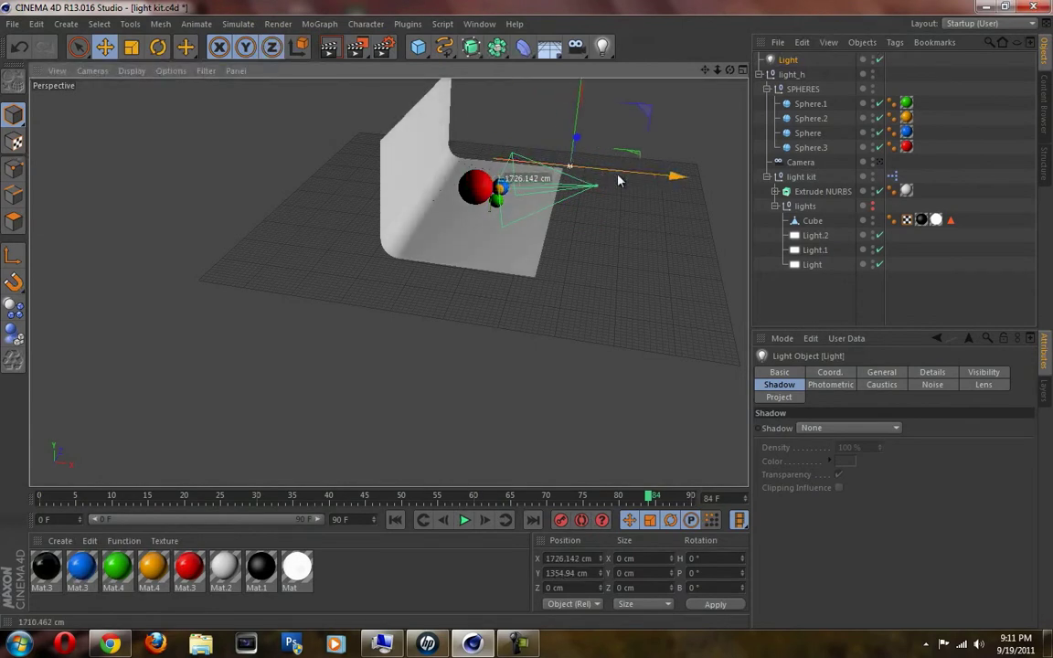
click(880, 162)
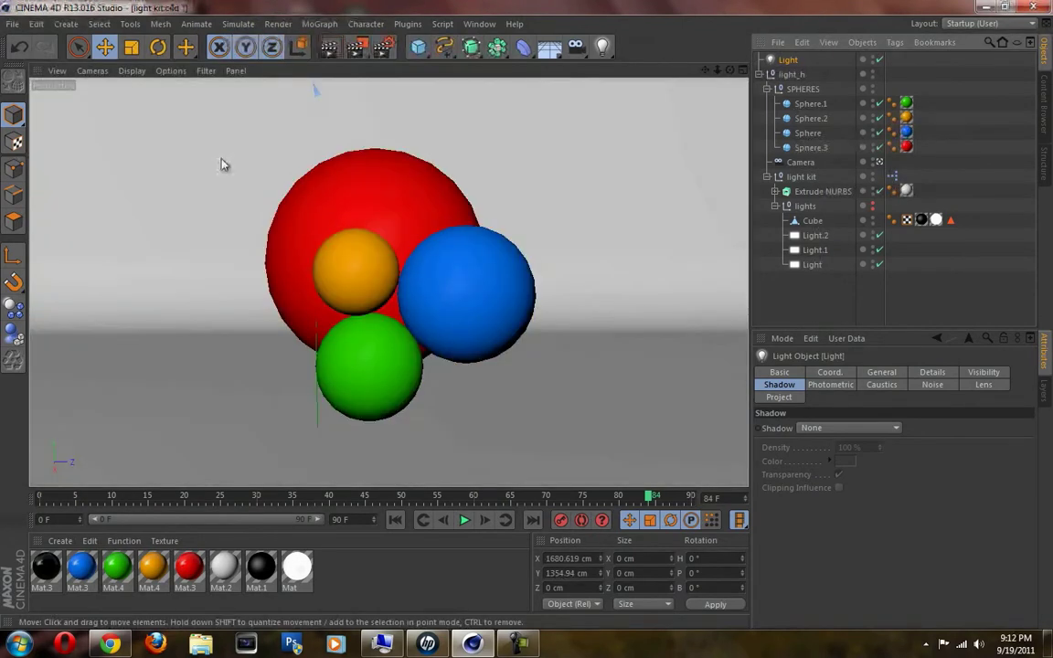
click(327, 49)
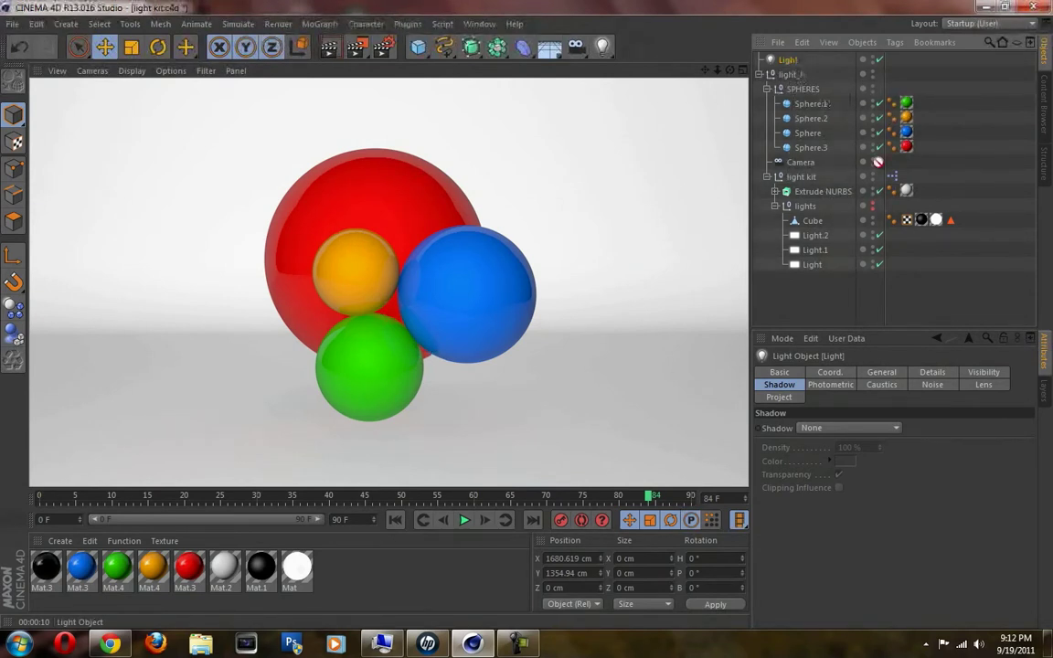
- Delete the extra standalone light, fold up the SPHERES and light kit groups, and check sphere visibility
key(Delete)
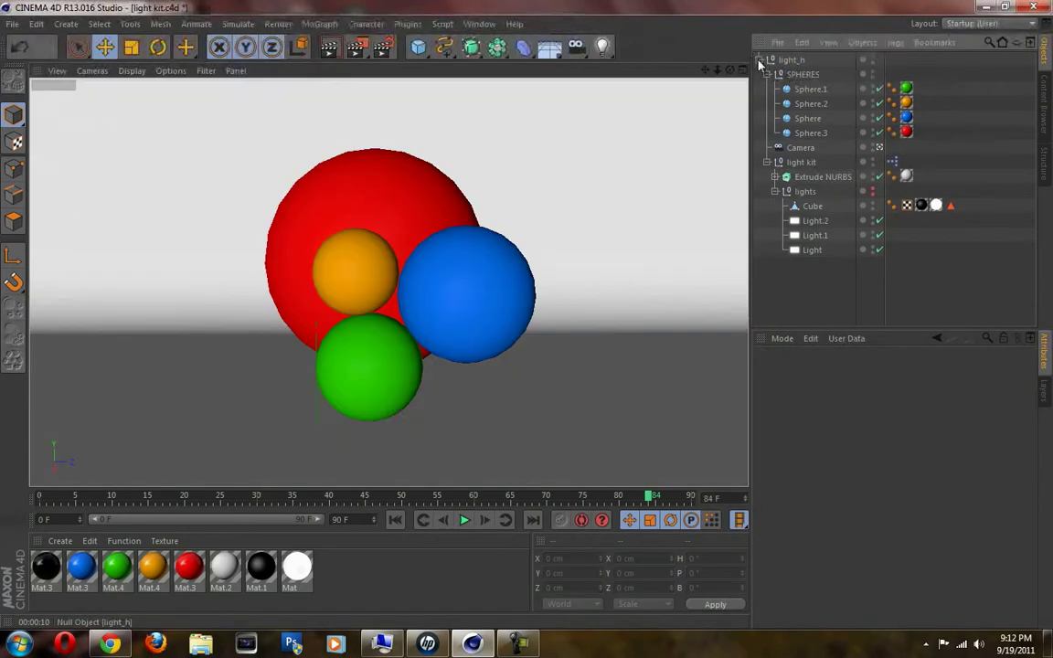
click(784, 61)
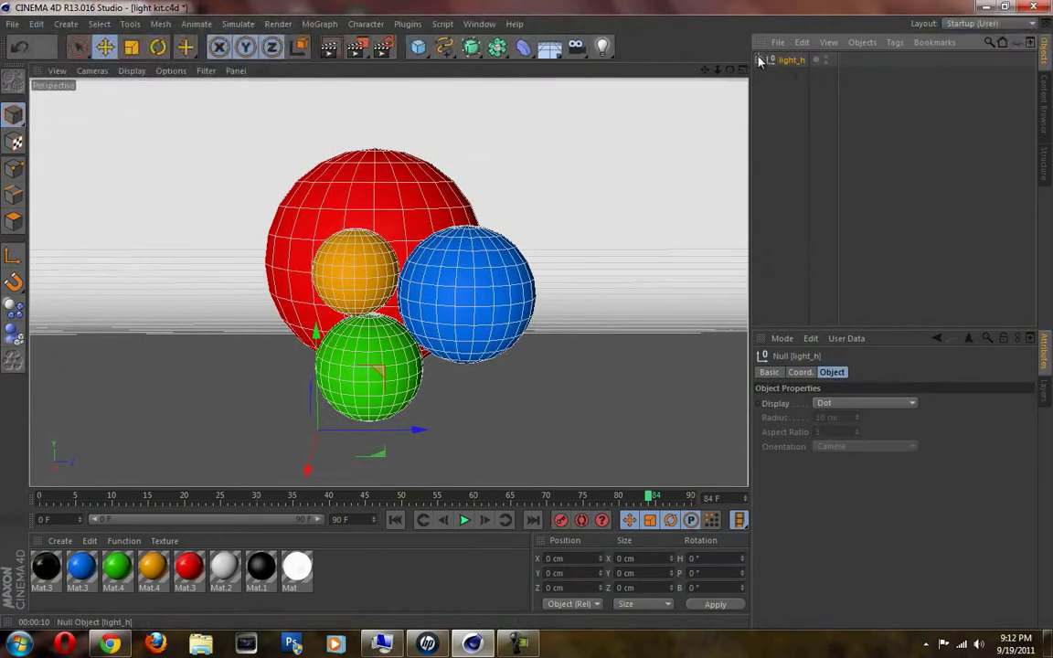
click(759, 60)
click(800, 74)
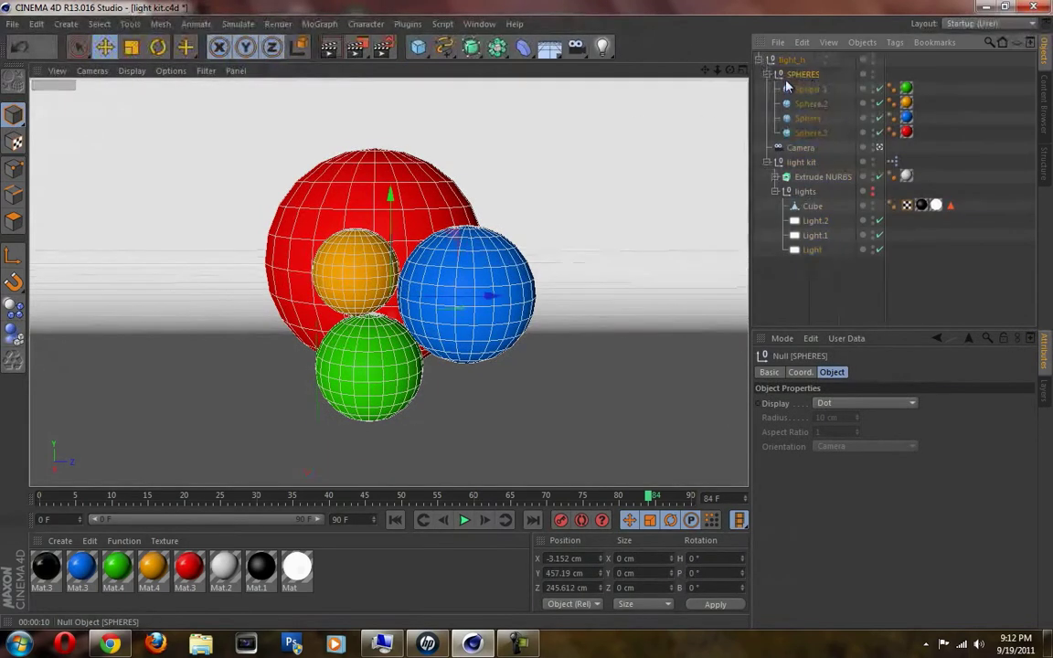
click(777, 74)
click(768, 103)
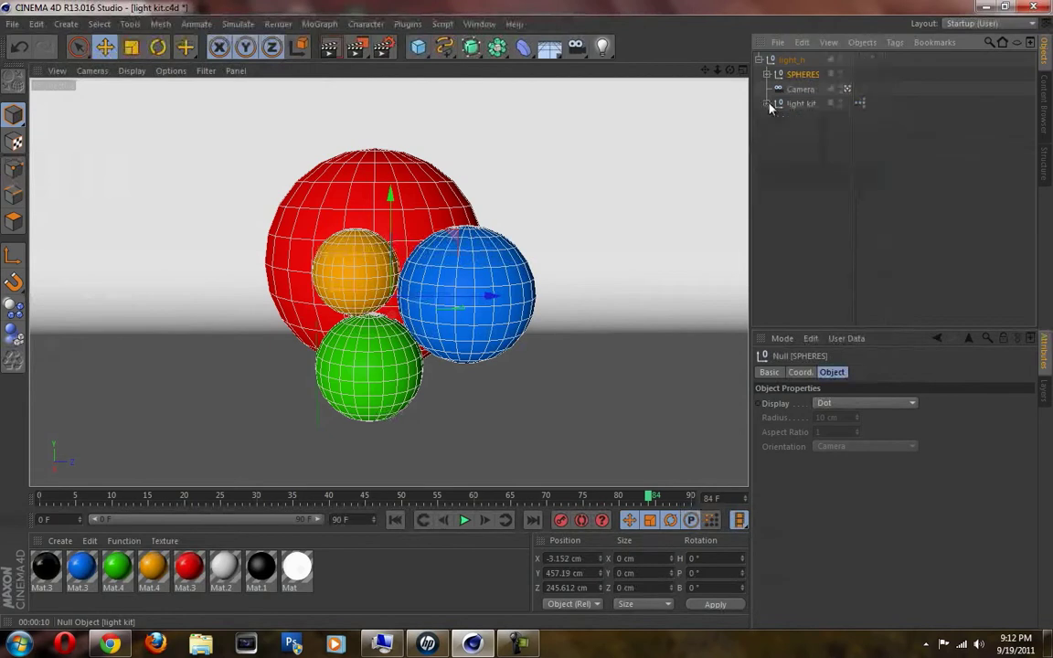
click(800, 89)
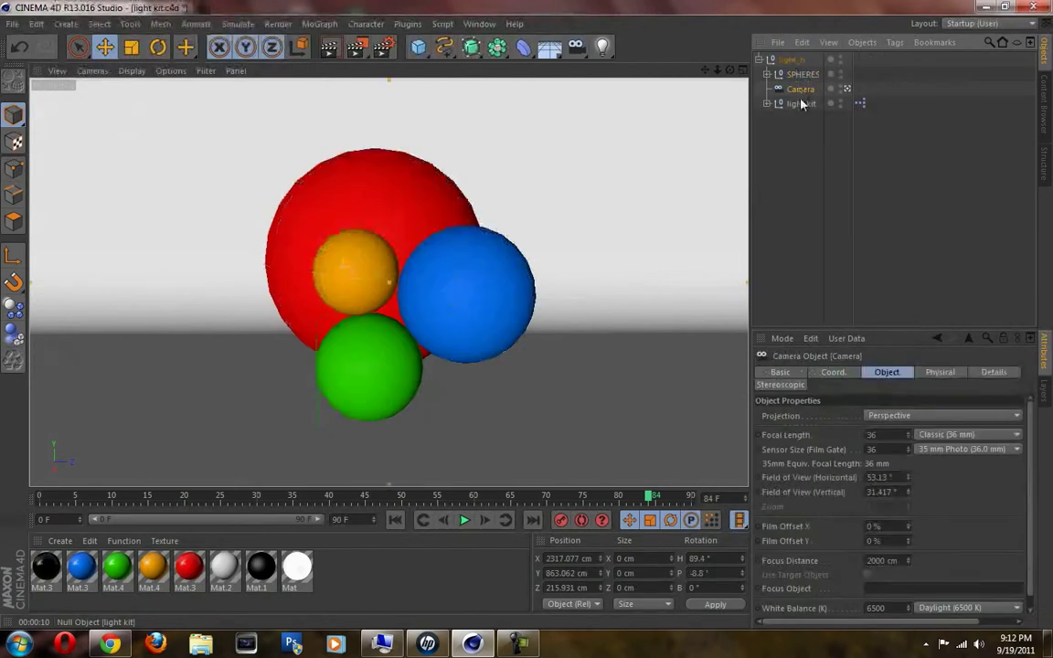
click(799, 104)
click(801, 74)
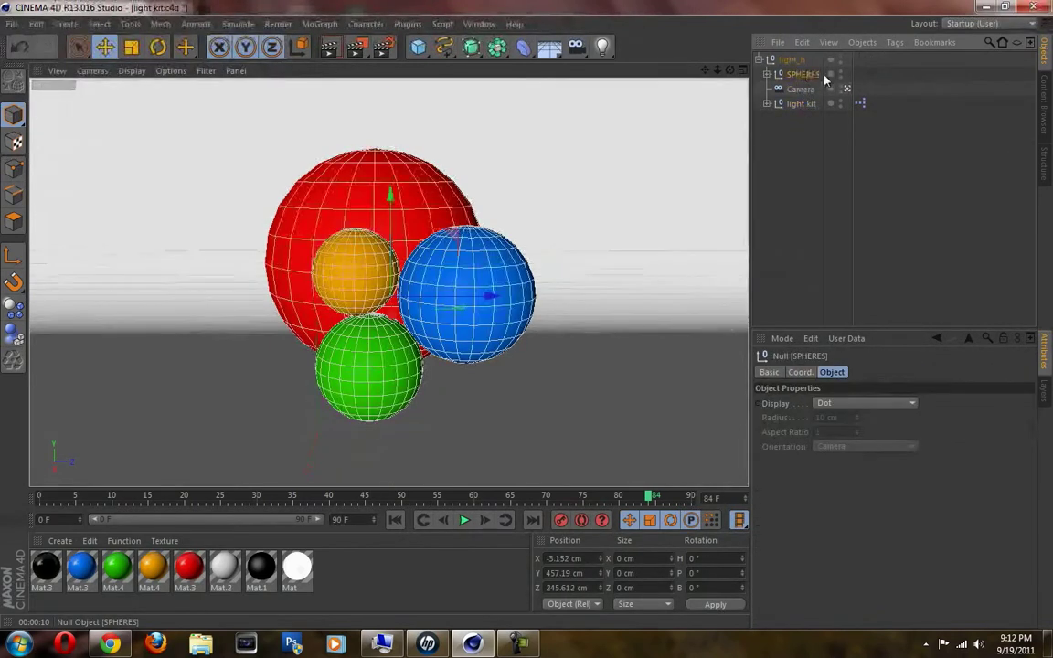
click(841, 76)
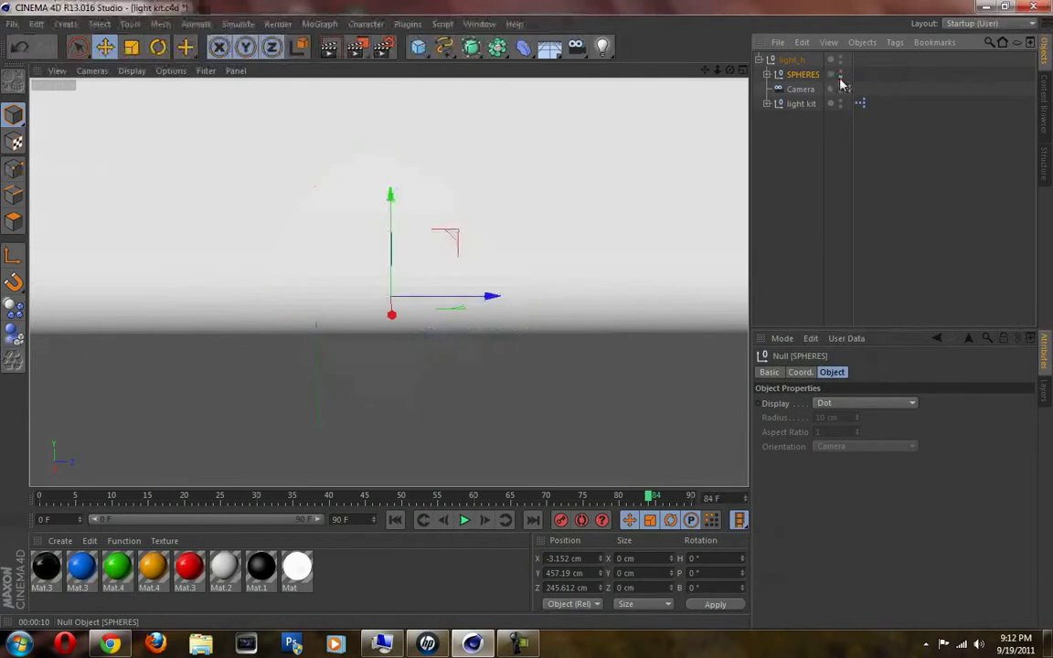
click(840, 76)
- Add a CINEMA 4D Protection tag to the Camera
click(800, 88)
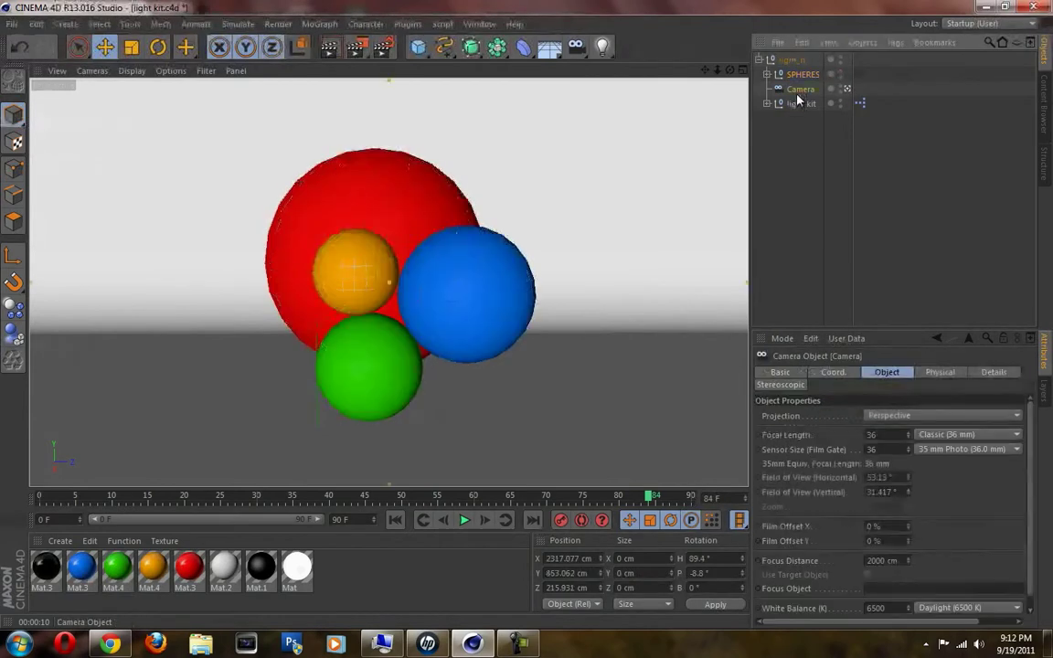
right_click(786, 90)
mouse_move(850, 95)
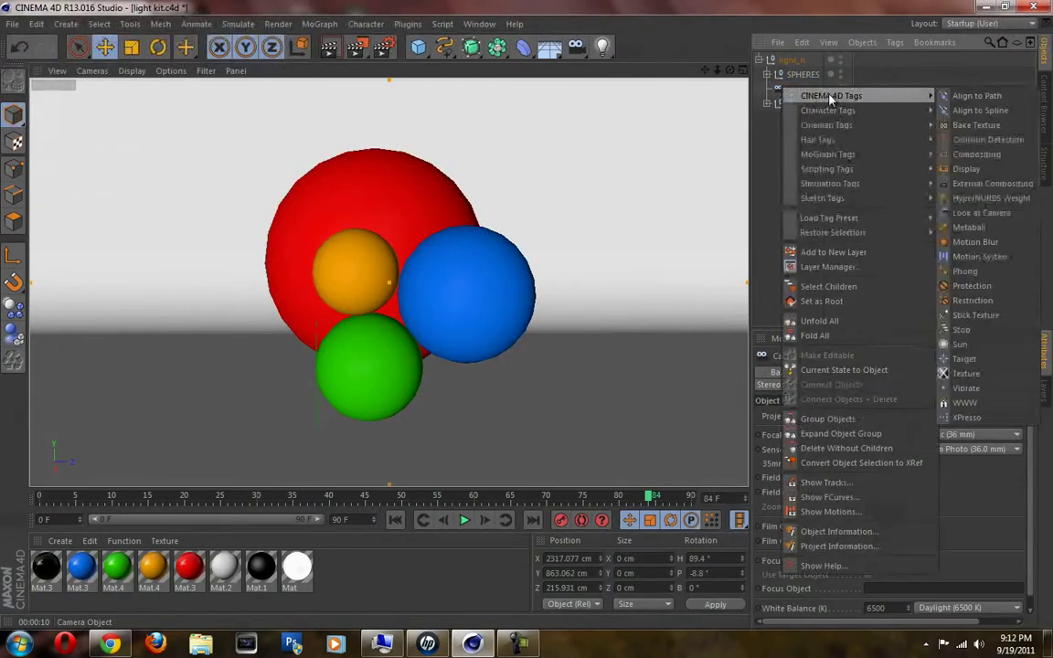
click(971, 285)
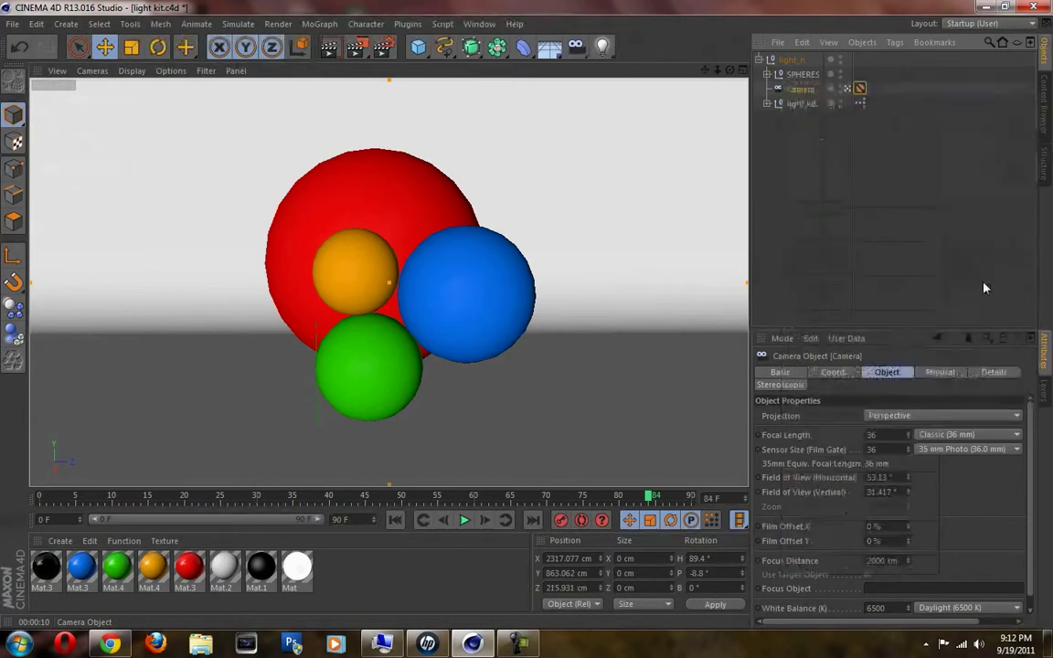
- Inspect the light kit's lights group, then tick the light kit's ON/OFF to switch it on
click(788, 105)
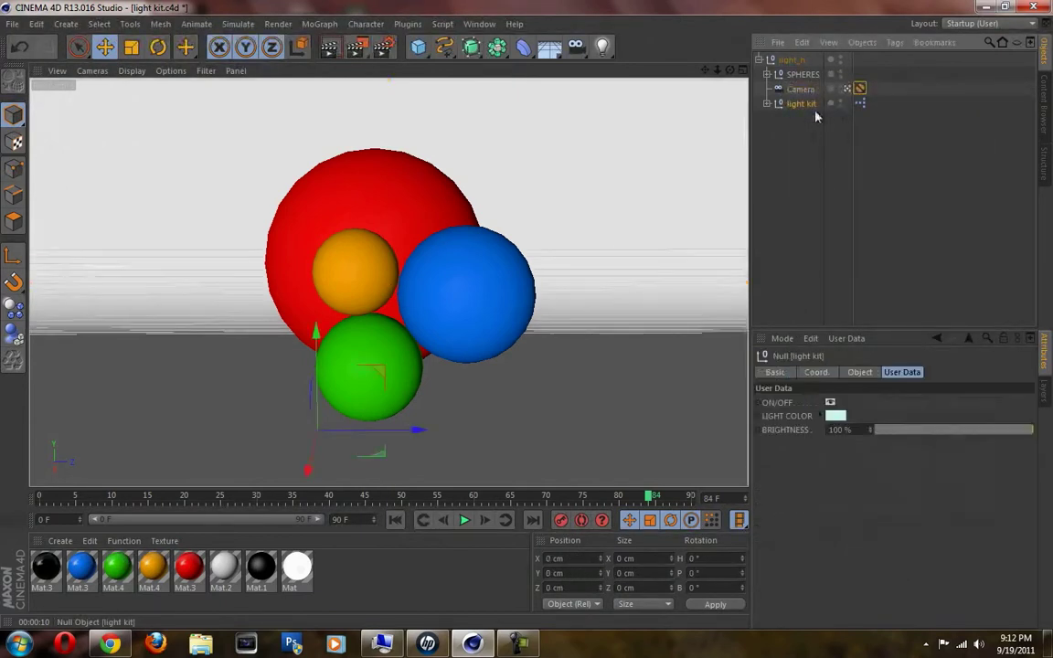
click(767, 104)
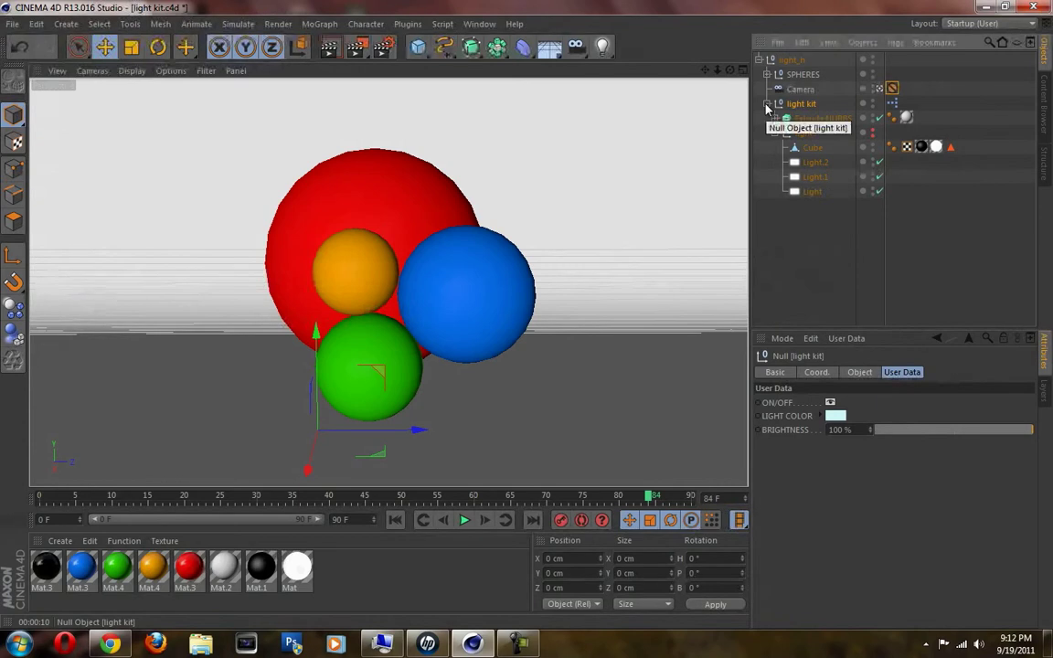
click(767, 104)
click(766, 104)
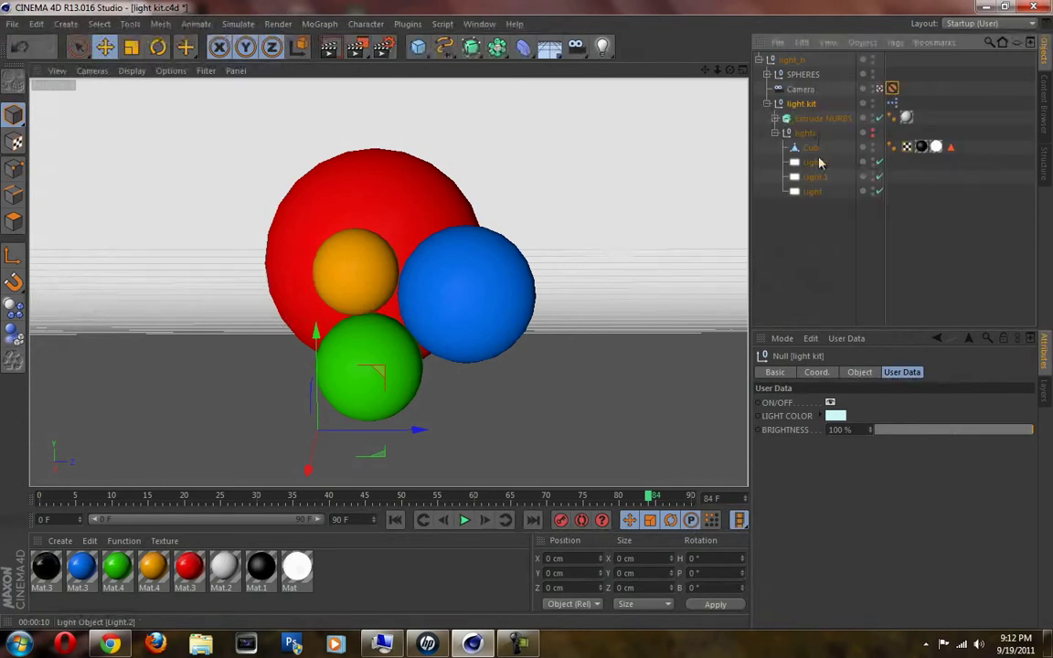
click(816, 163)
click(797, 145)
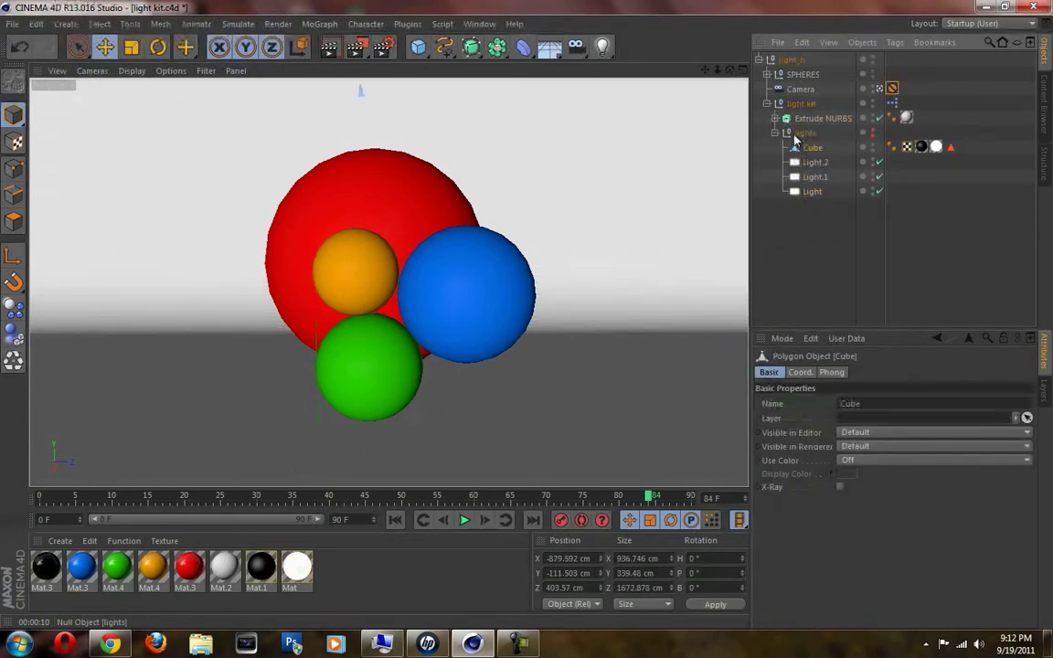
click(797, 135)
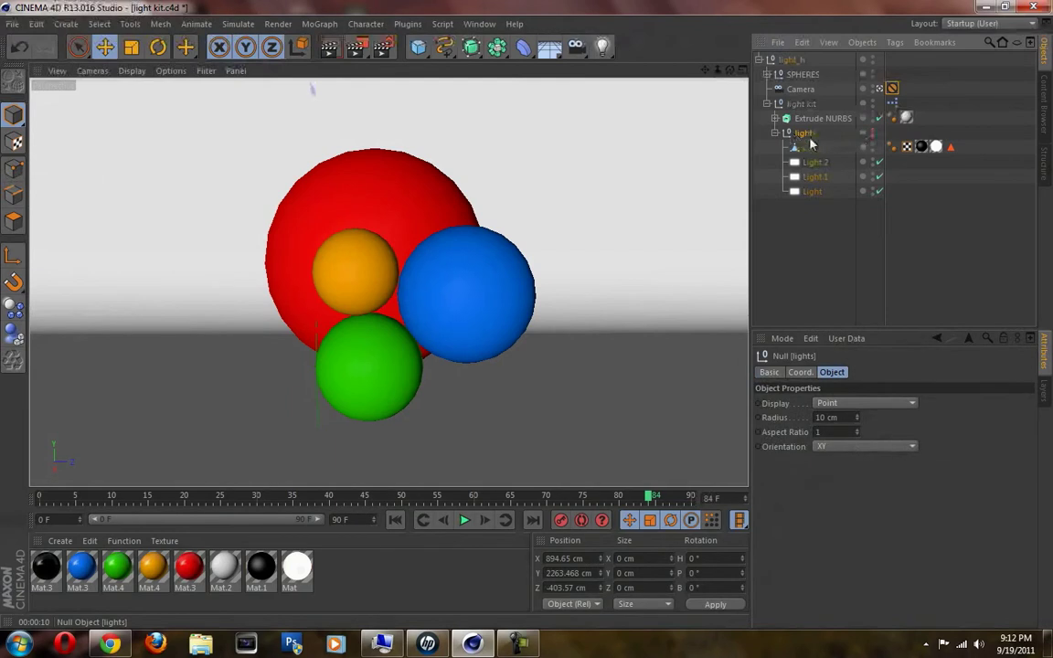
key(Down)
key(Down)
click(804, 135)
click(802, 104)
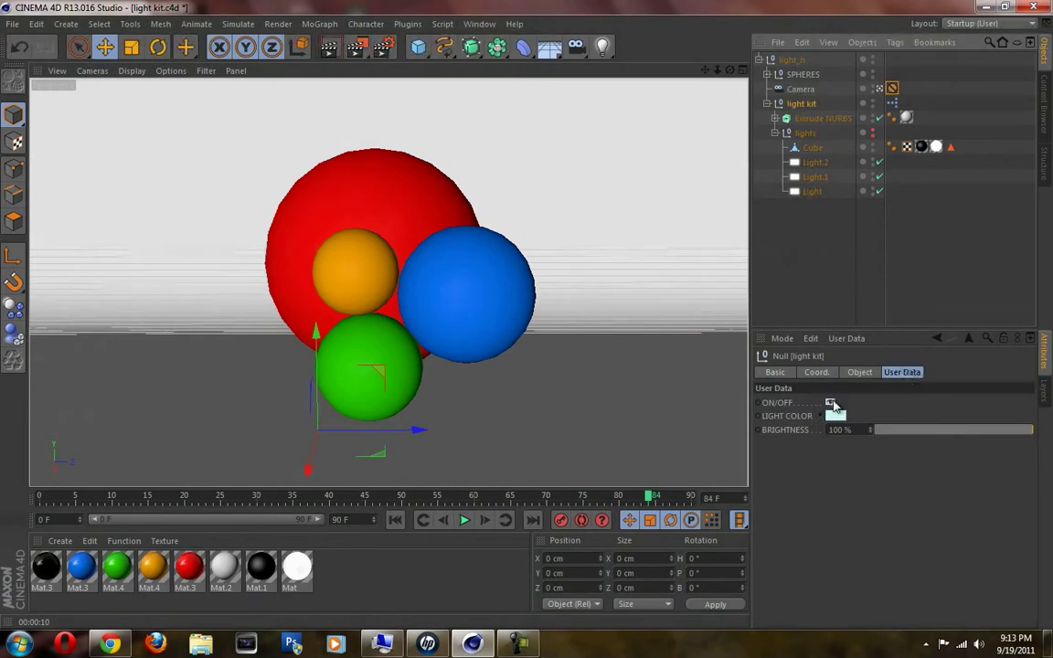
click(830, 403)
- Collapse the light kit group, deselect everything, and render the view with global illumination
click(767, 103)
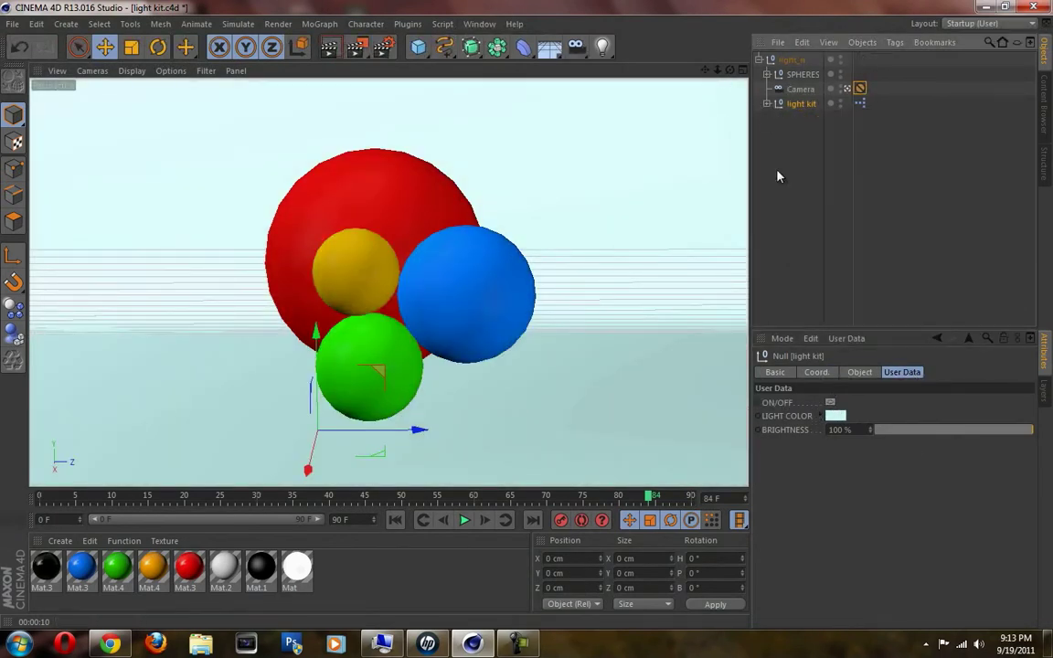
click(778, 176)
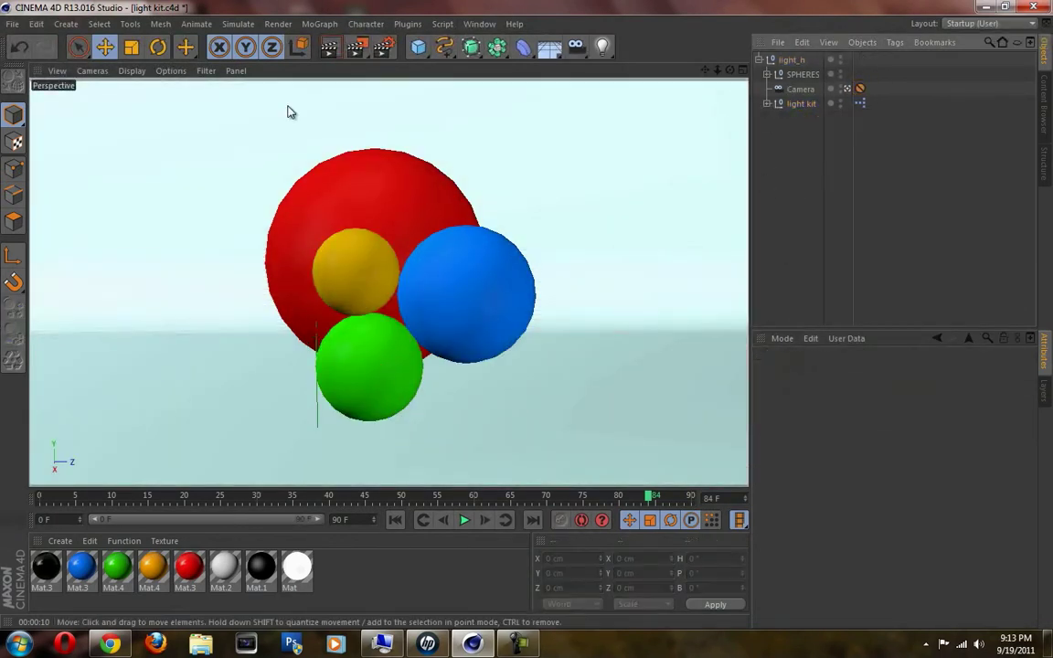
click(327, 50)
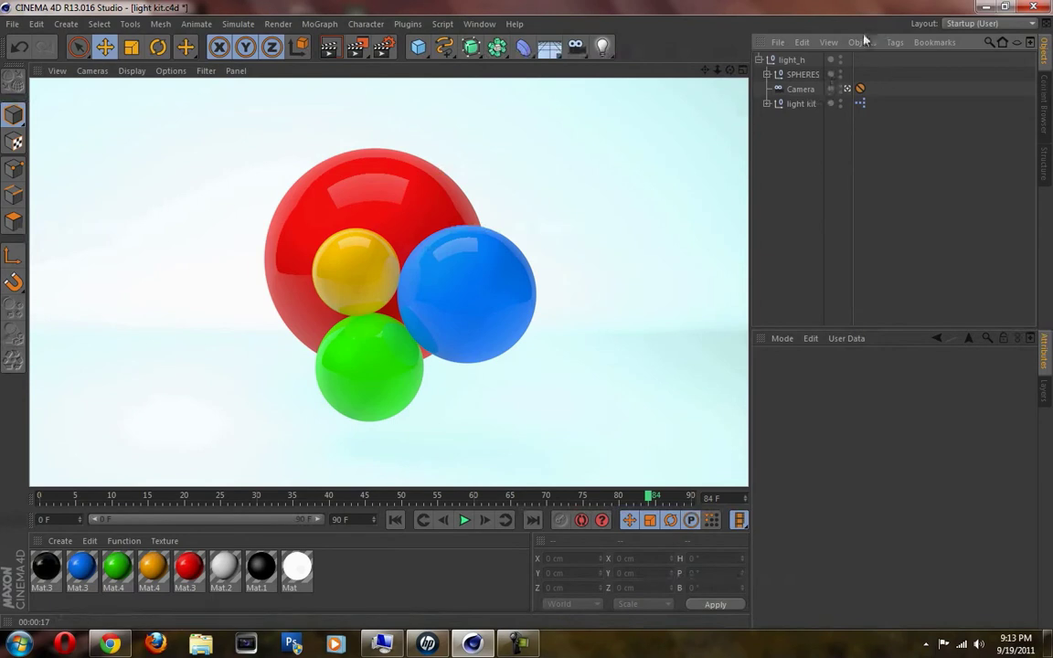
- Orbit and zoom around the scene to inspect the cyan backdrop, the black softbox's underside, the spheres and the camera
scroll(576, 134, down, 5)
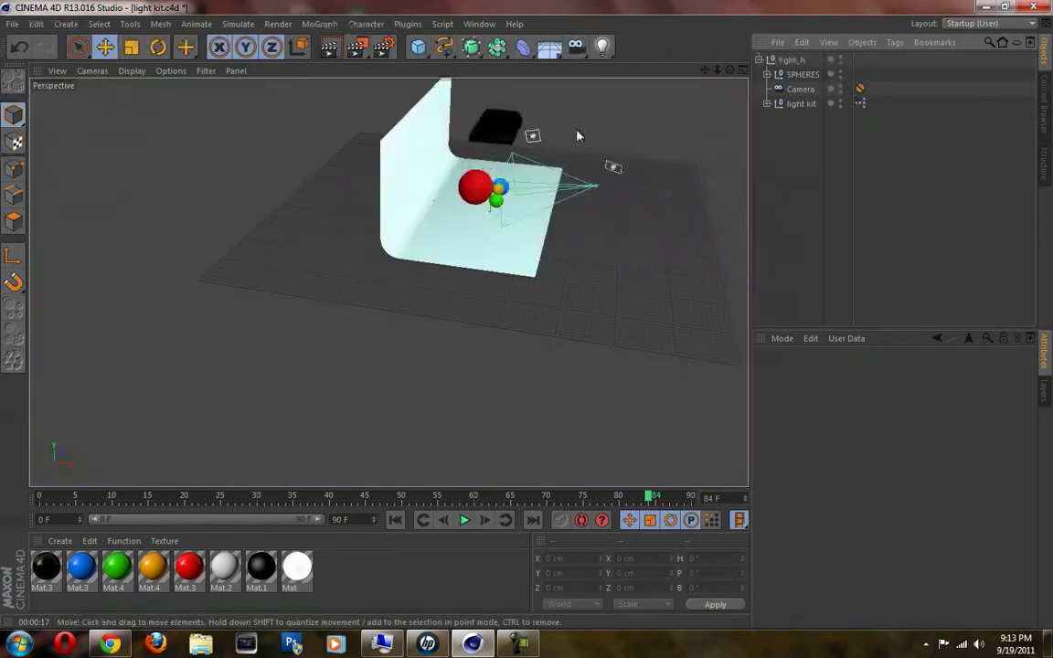
scroll(555, 146, up, 6)
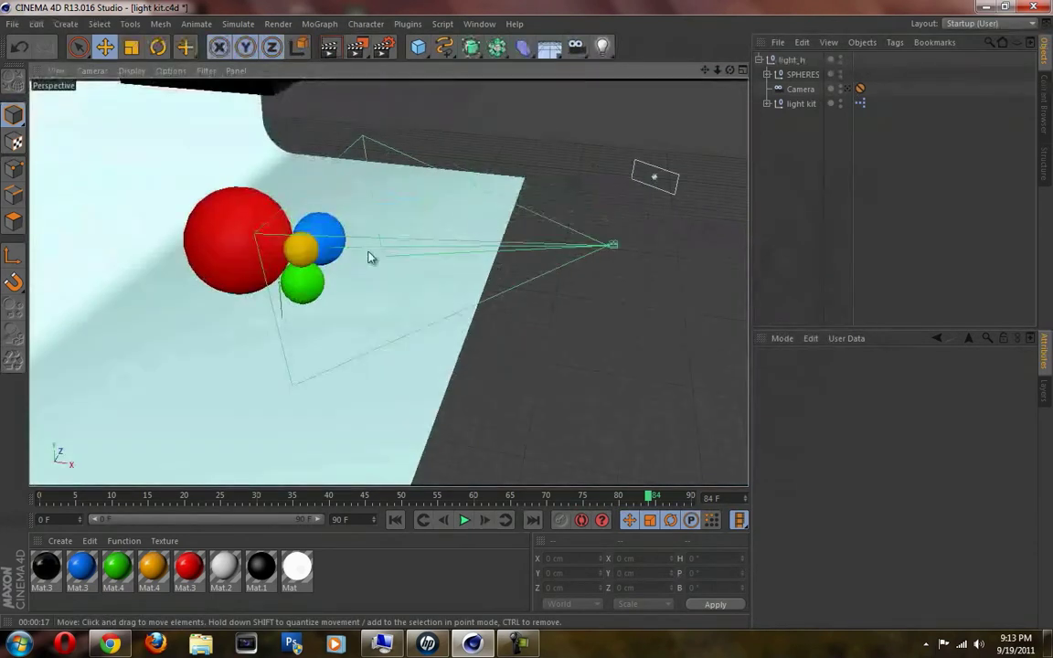
alt+drag(302, 274, 461, 357)
scroll(395, 416, up, 3)
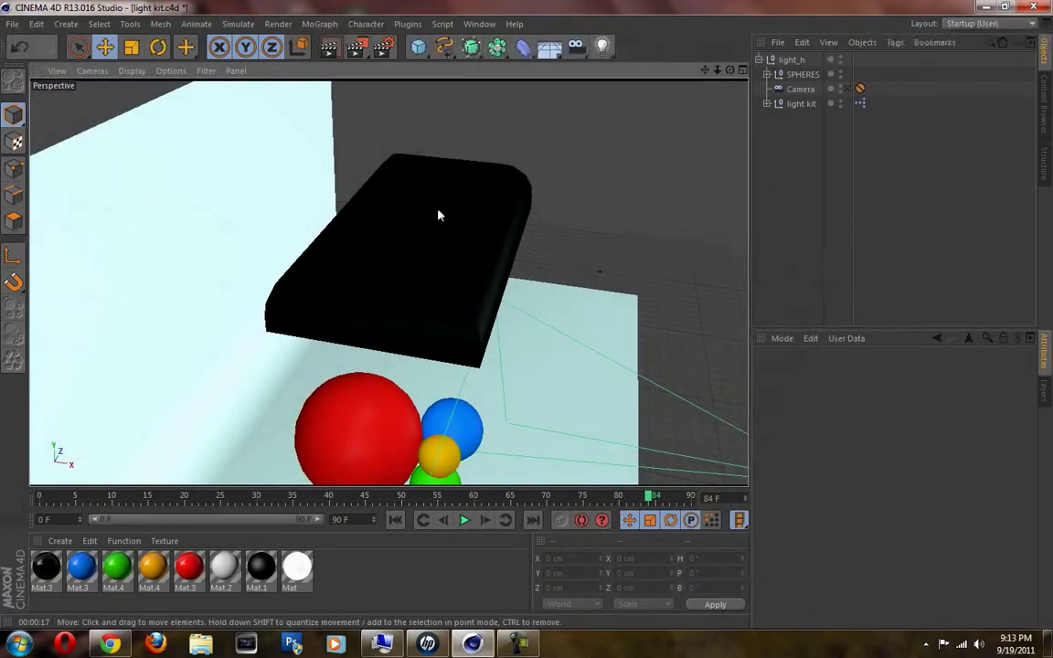
alt+drag(413, 251, 354, 117)
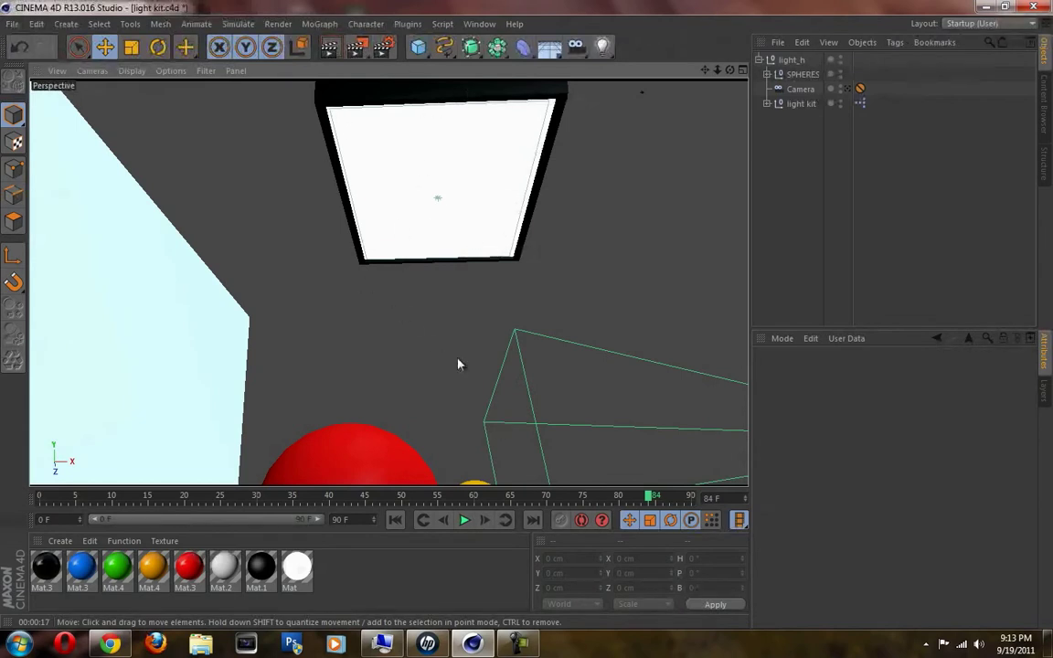
alt+drag(461, 364, 488, 457)
alt+drag(469, 413, 329, 327)
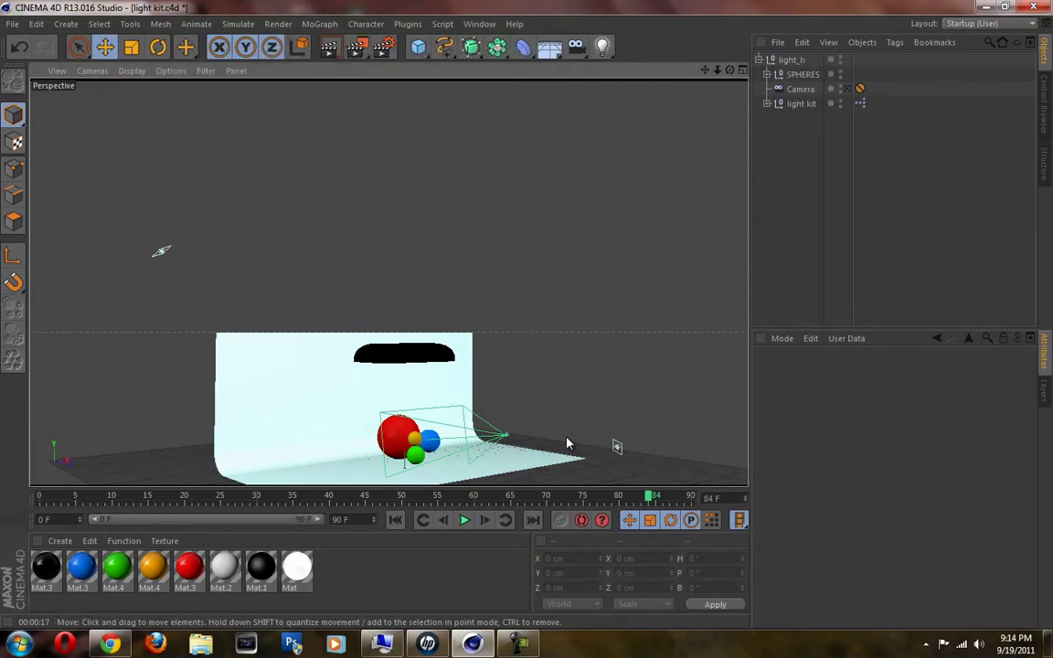
- Collapse the light_h group and open the Content Browser on the Computer drives list
click(770, 59)
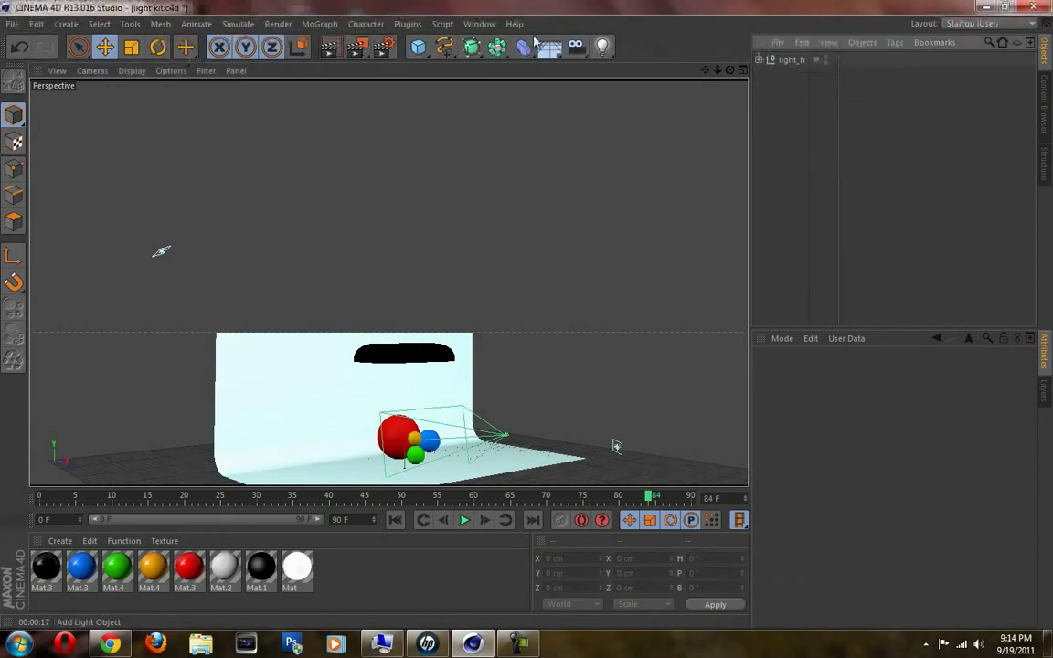
click(478, 24)
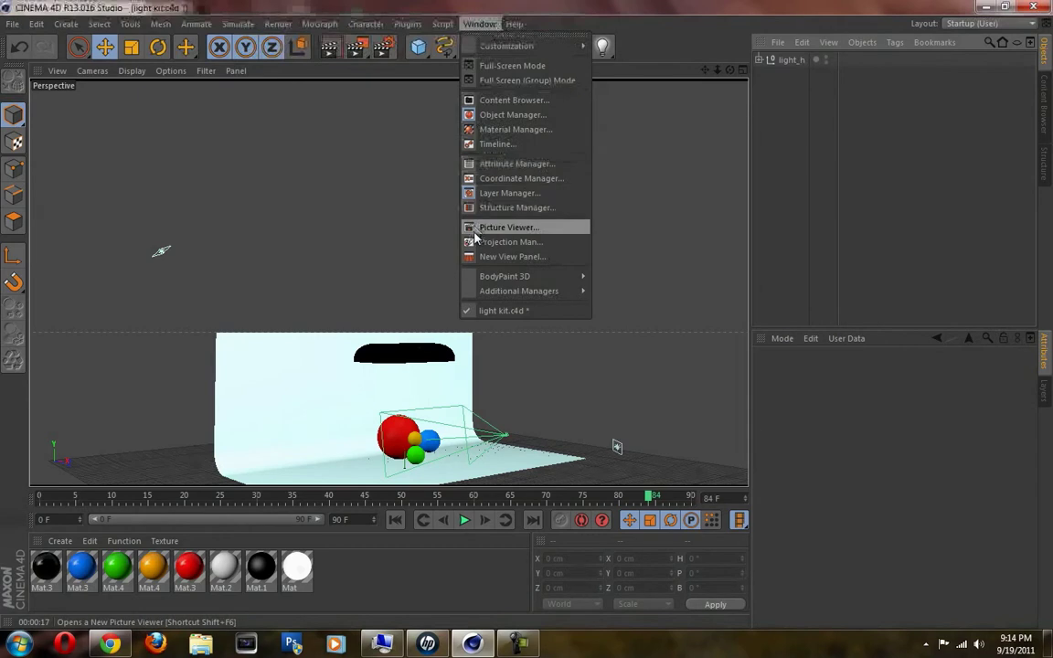
click(500, 101)
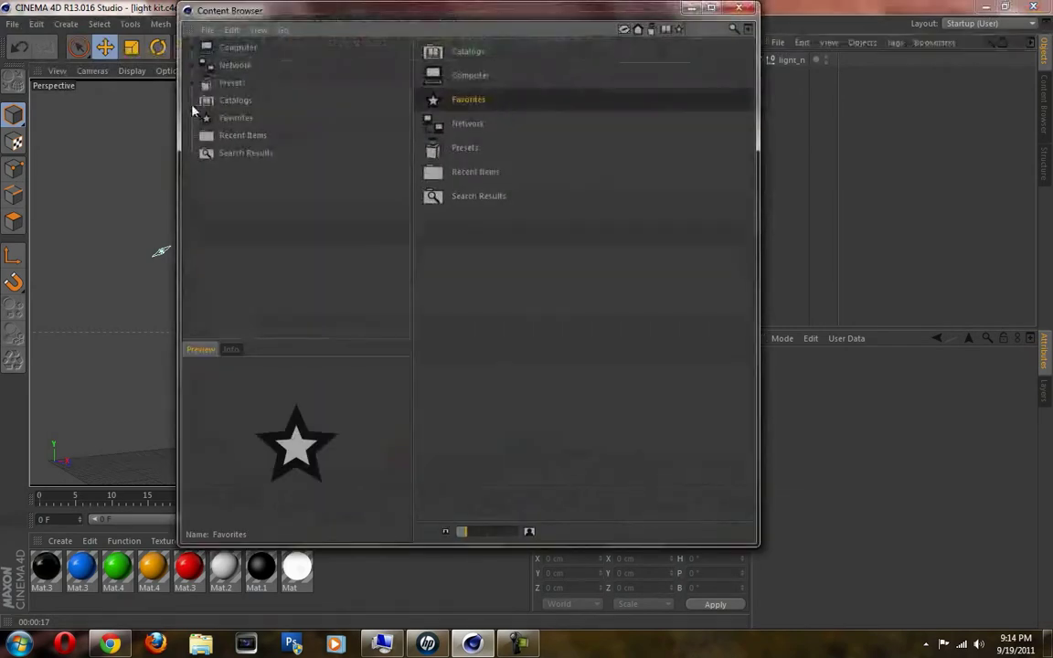
click(230, 51)
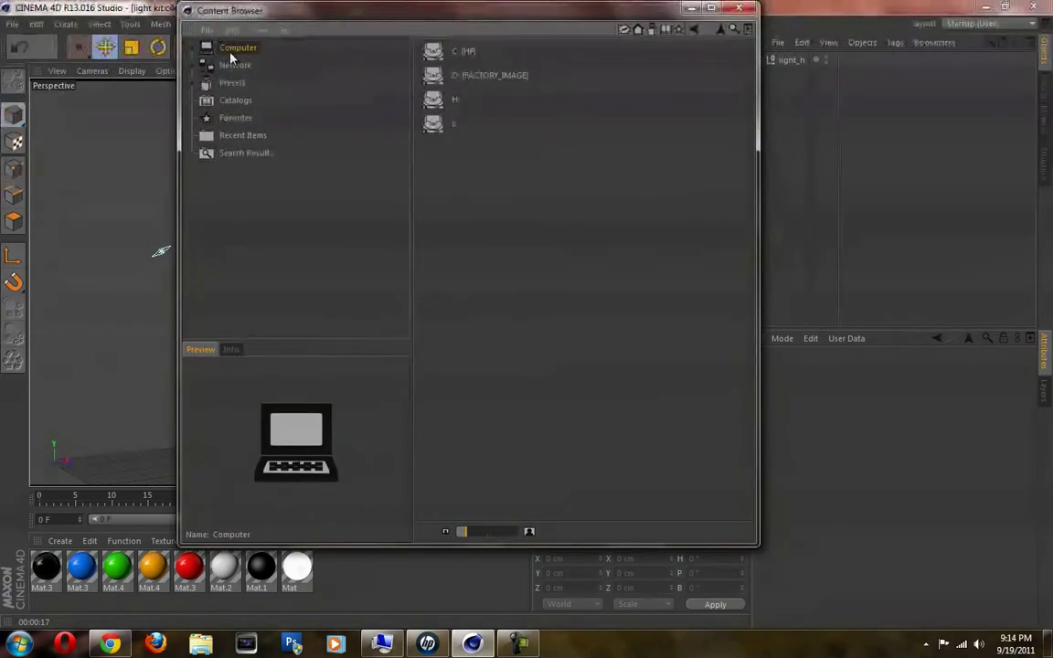
- Look at File > New Preset Library in the Content Browser, then close the browser
click(207, 29)
mouse_move(231, 30)
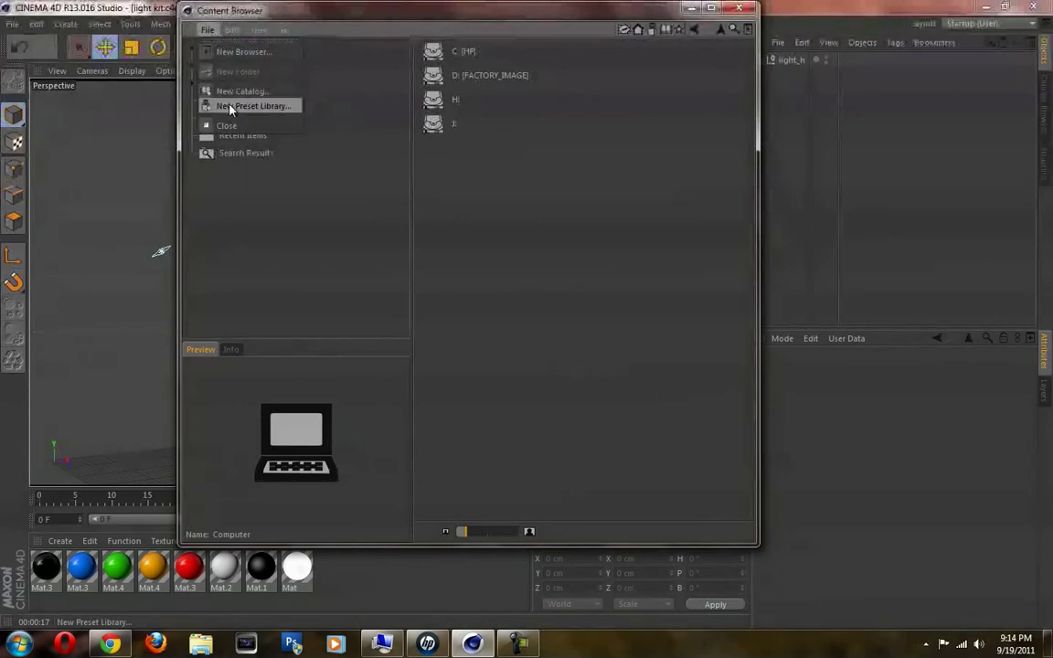
click(231, 108)
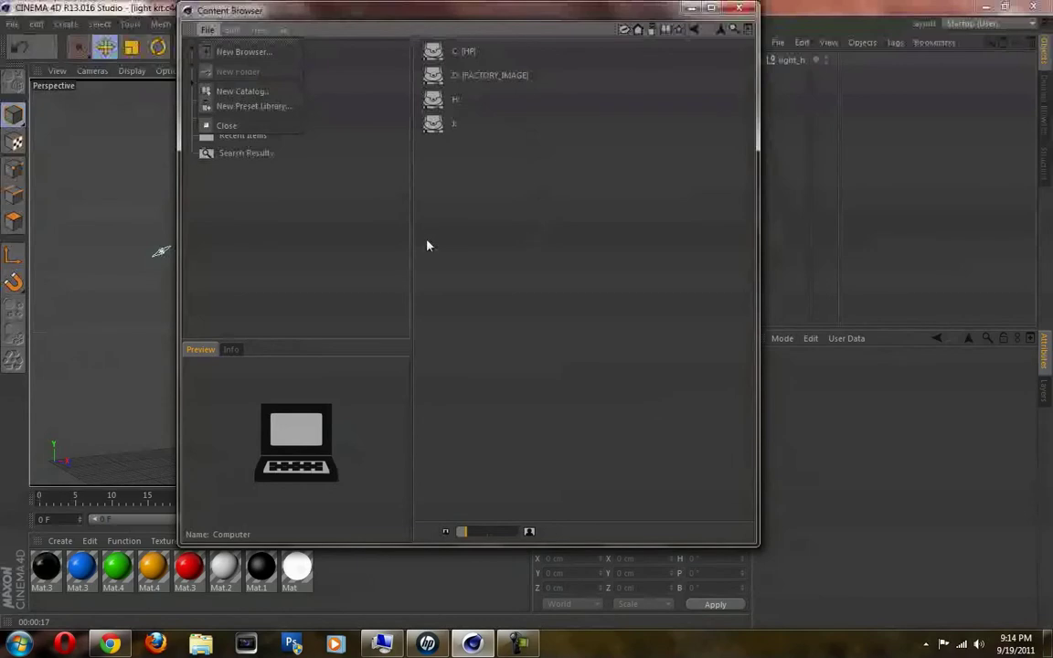
click(740, 11)
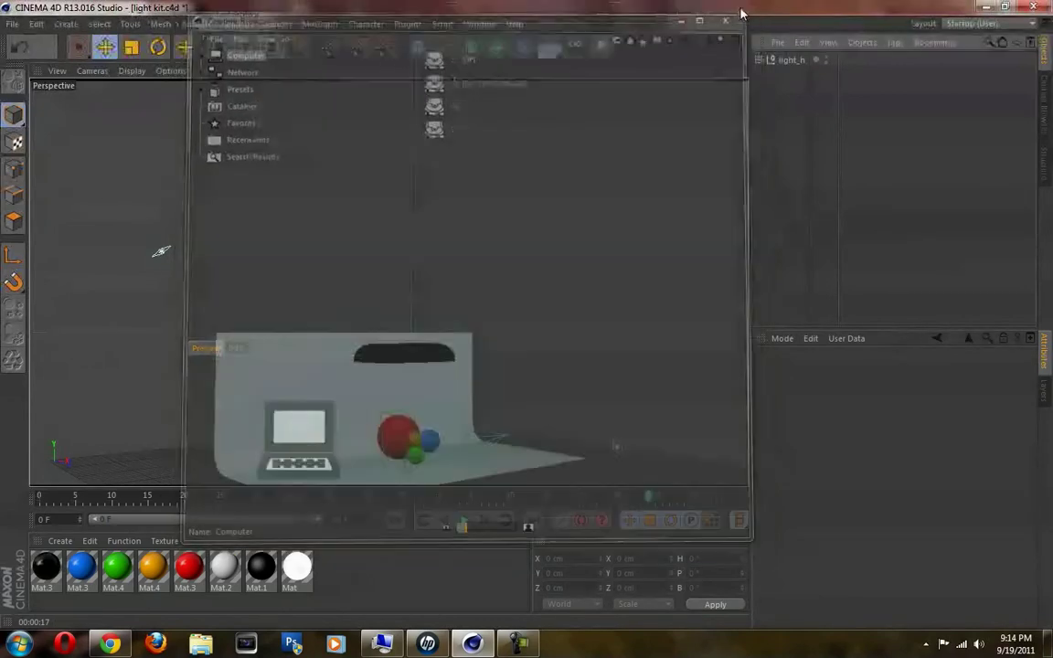